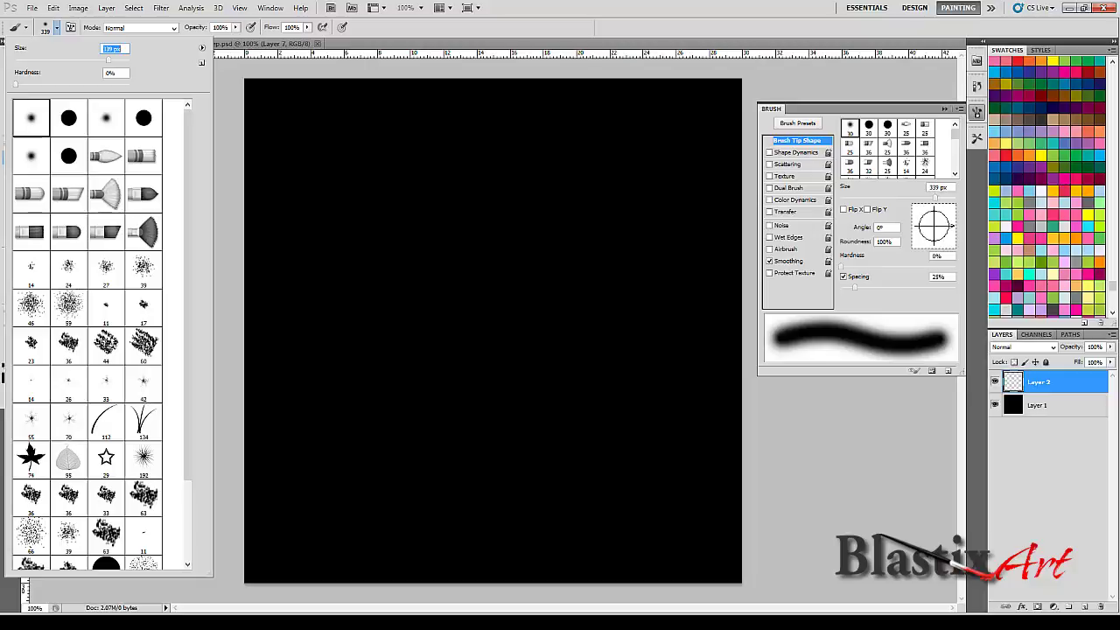
# Paint a single white dab near the canvas centre on Layer 2 with the soft 339 px brush at 0% hardness
pyautogui.press('Return')
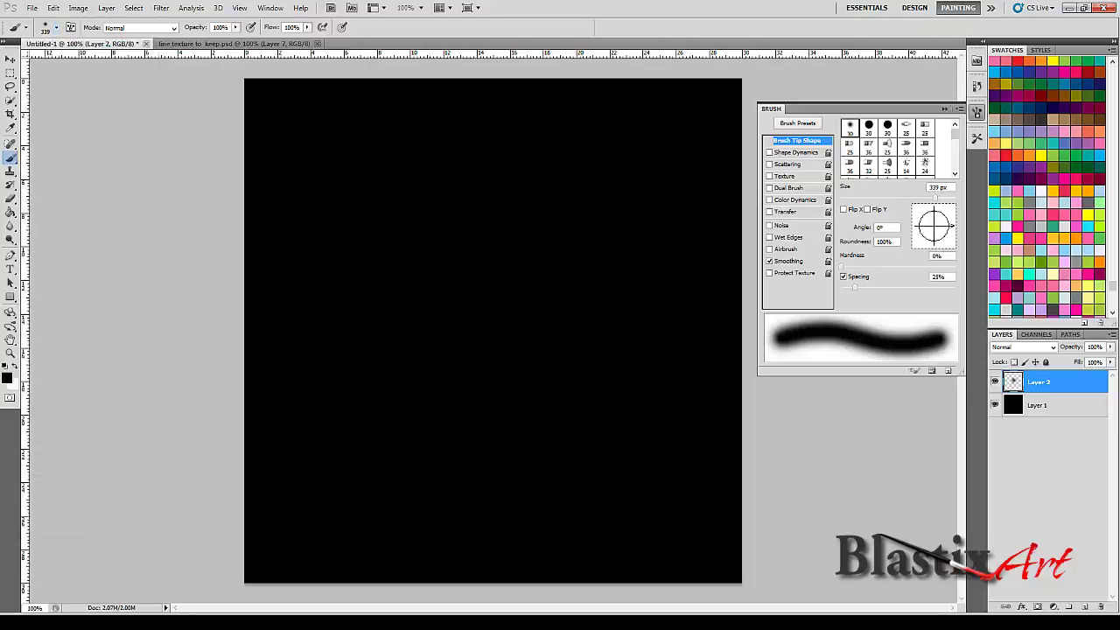
pyautogui.click(53, 8)
pyautogui.click(77, 43)
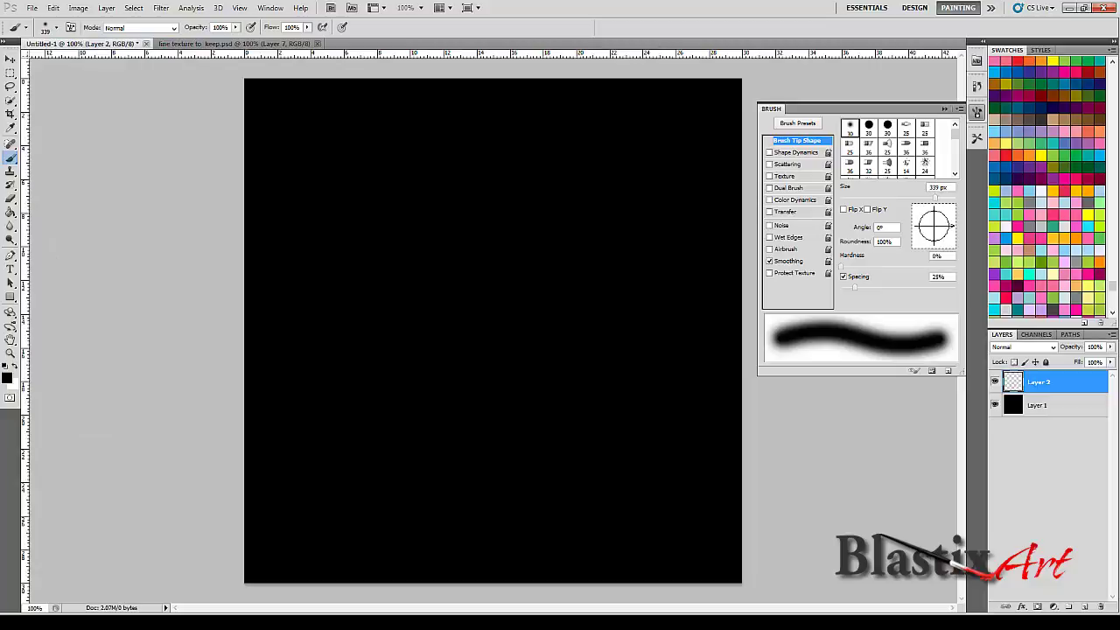
pyautogui.press('x')
pyautogui.click(489, 314)
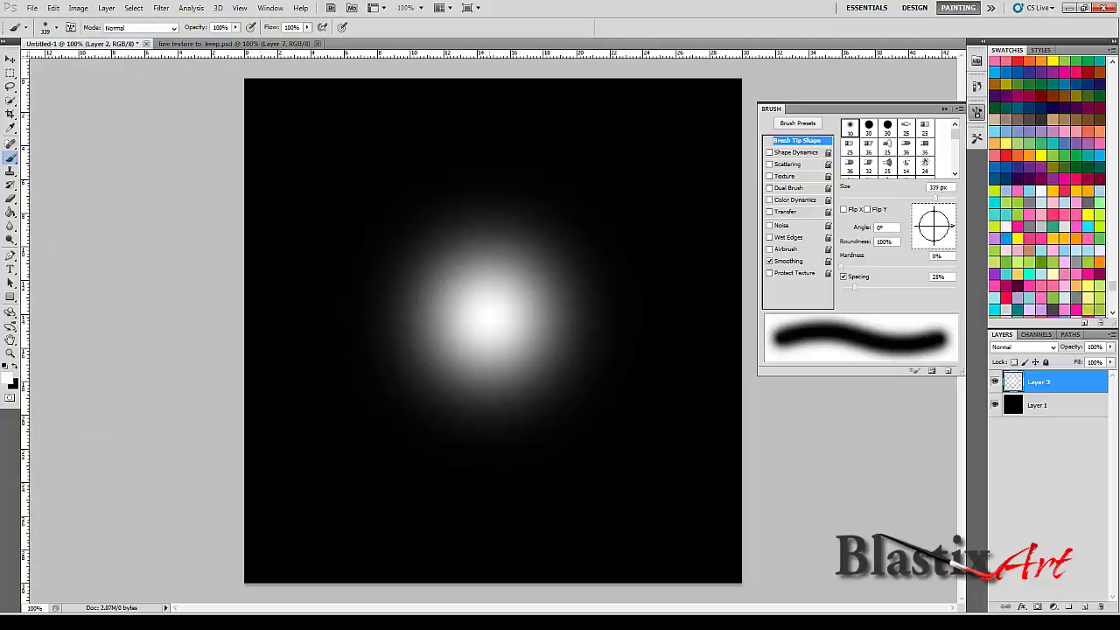
# Squash the white dab vertically to about 4.3% height, forming a thin horizontal streak, and apply the transformation
pyautogui.press('v')
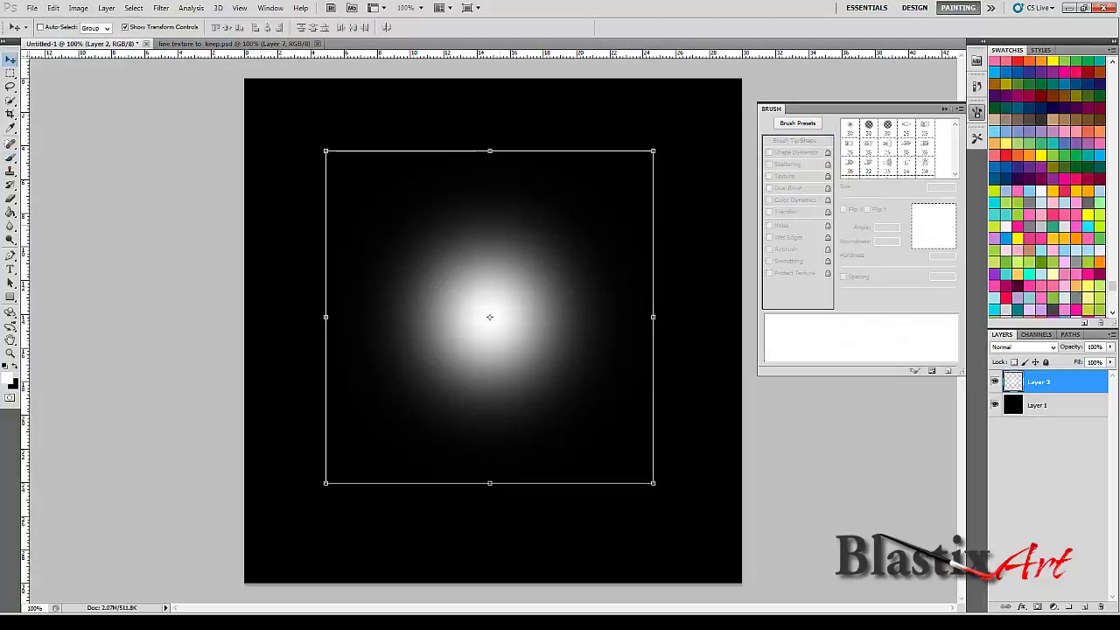
pyautogui.moveTo(489, 151)
pyautogui.mouseDown()
pyautogui.moveTo(489, 469)
pyautogui.moveTo(517, 298)
pyautogui.mouseUp()
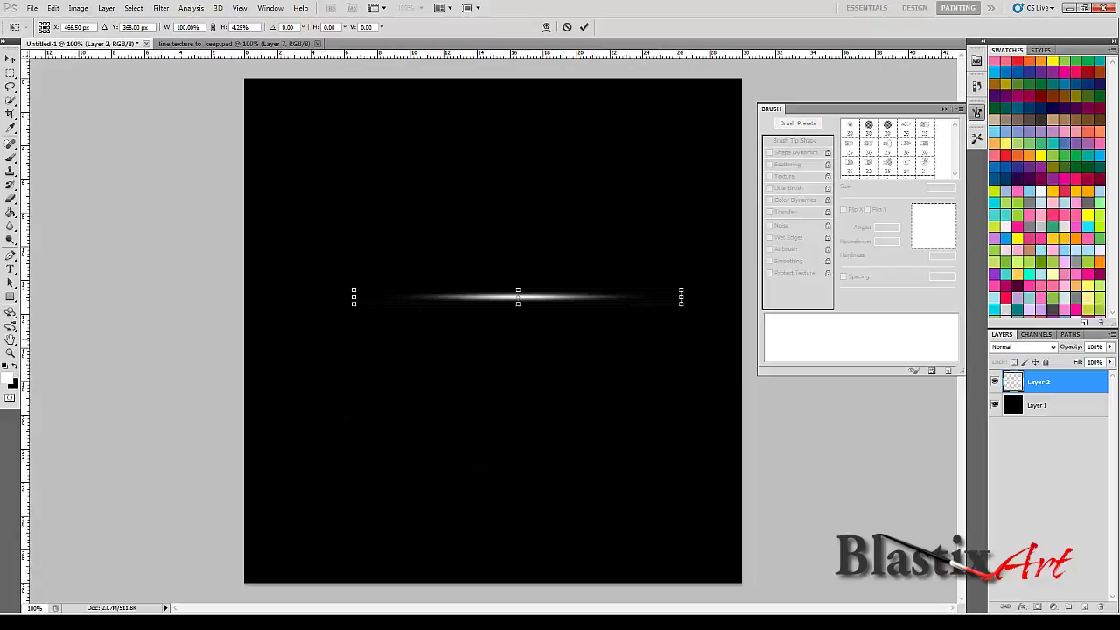
pyautogui.press('m')
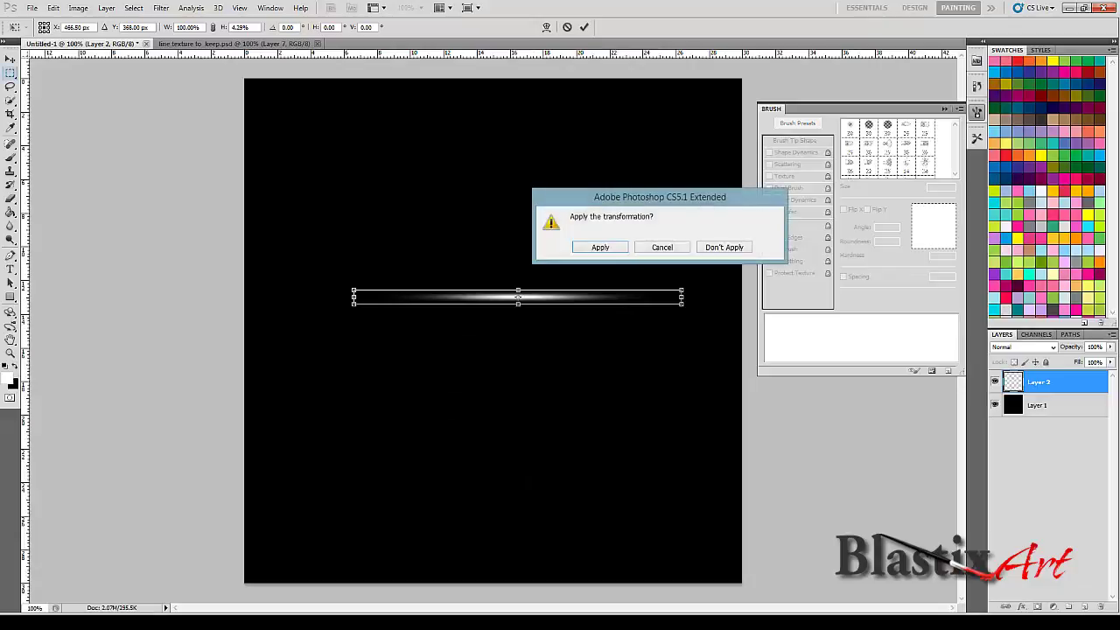
pyautogui.press('Return')
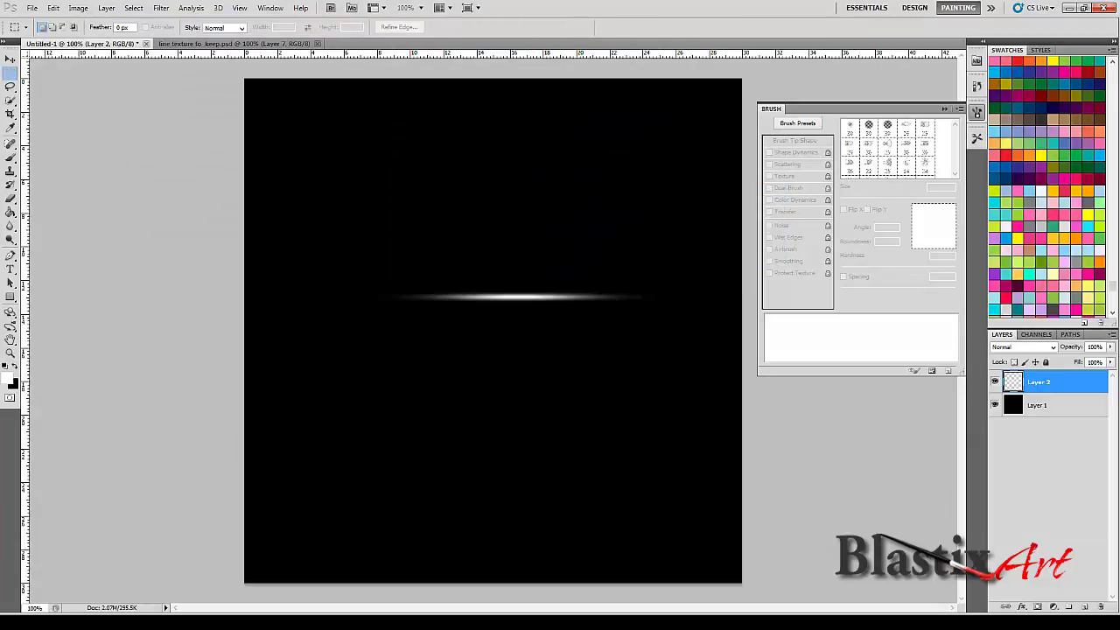
# Fill the black Layer 1 with light yellow-green using the Paint Bucket
pyautogui.click(1038, 405)
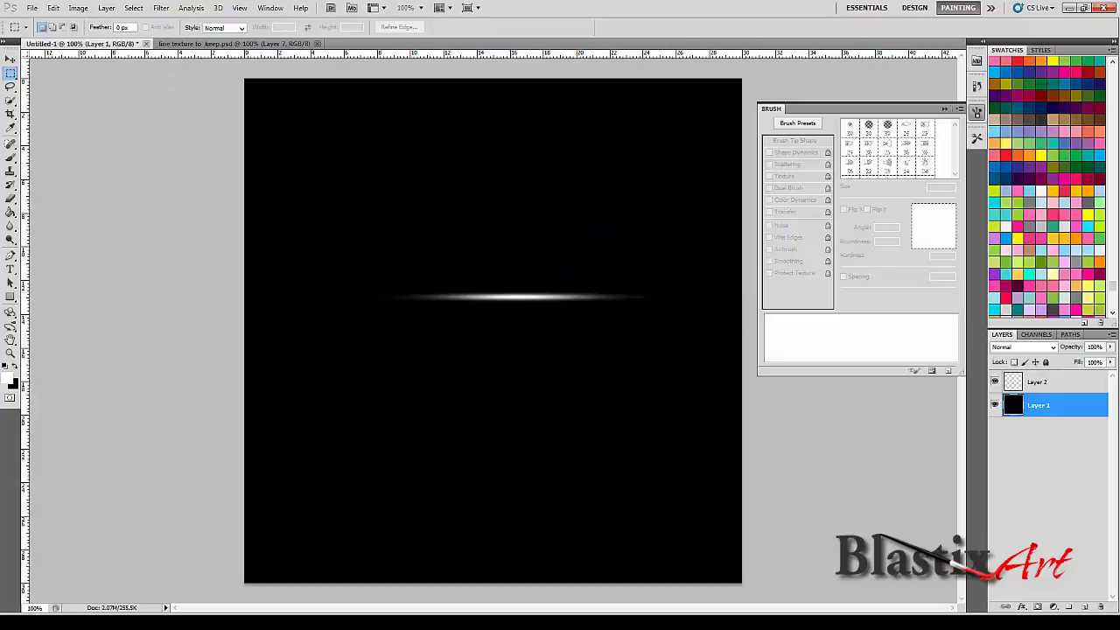
pyautogui.click(11, 212)
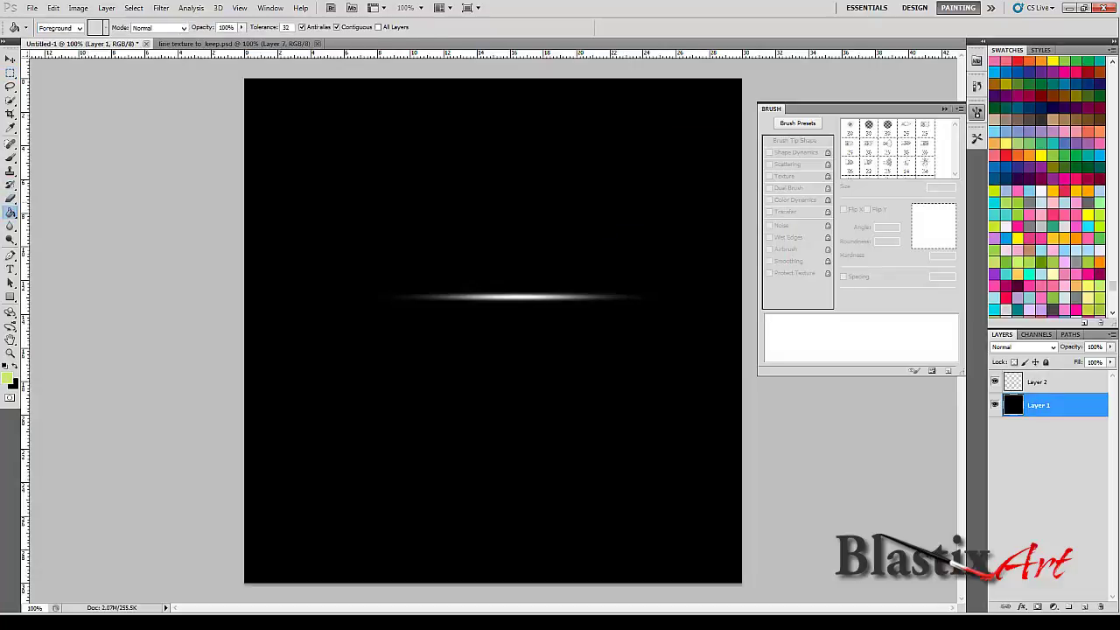
pyautogui.click(492, 394)
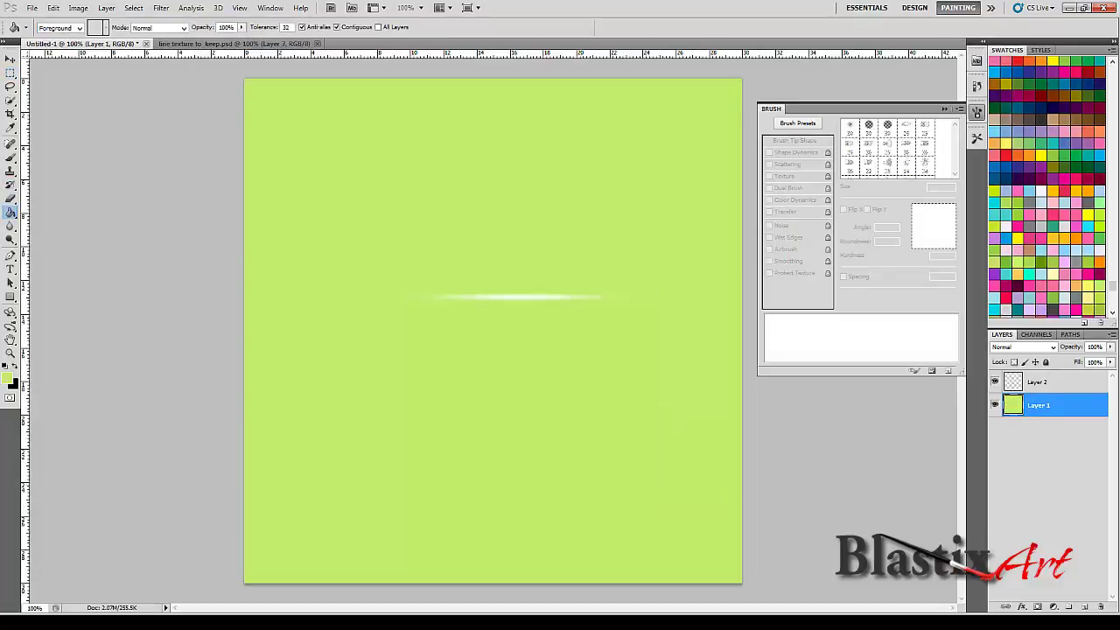
# Duplicate the white streak on Layer 2 and invert the copy's colour to black
pyautogui.click(1038, 382)
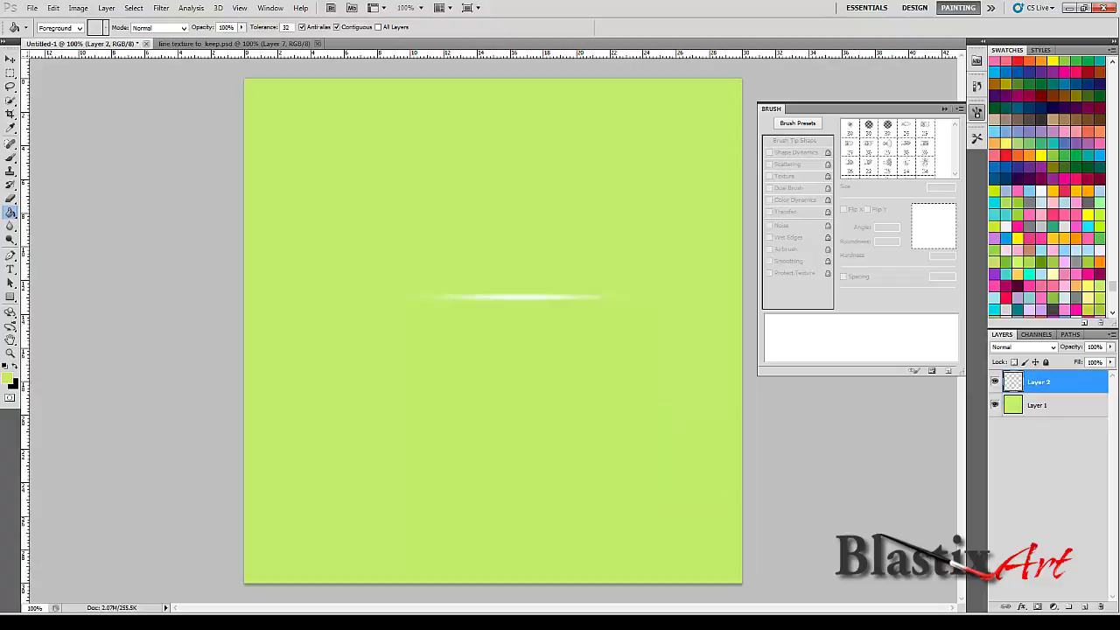
pyautogui.hotkey('ctrl', 'j')
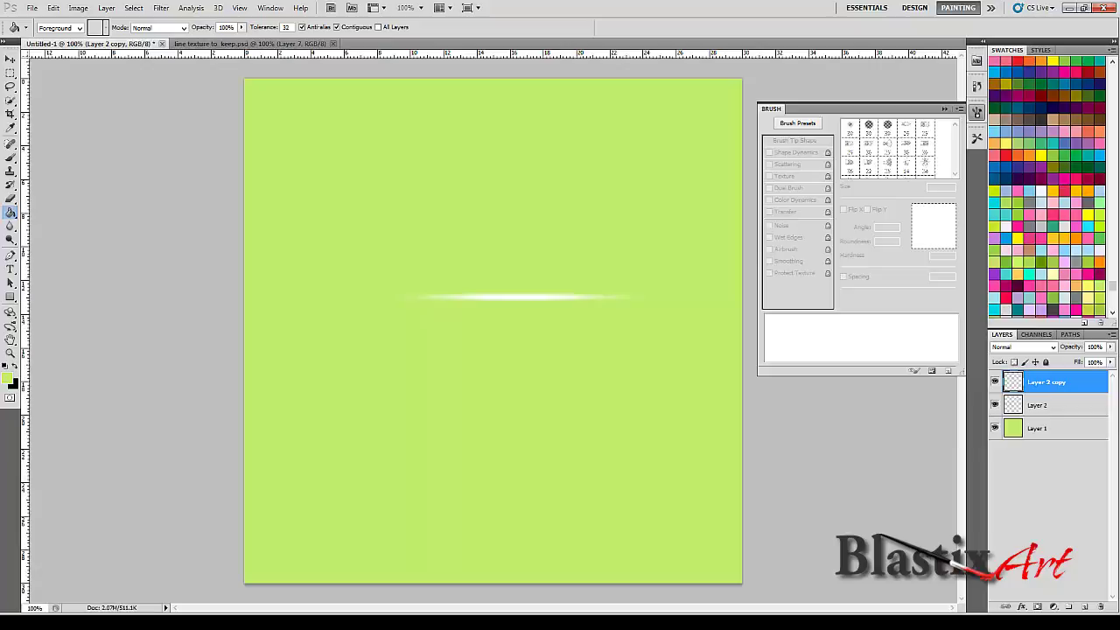
pyautogui.hotkey('ctrl', 'i')
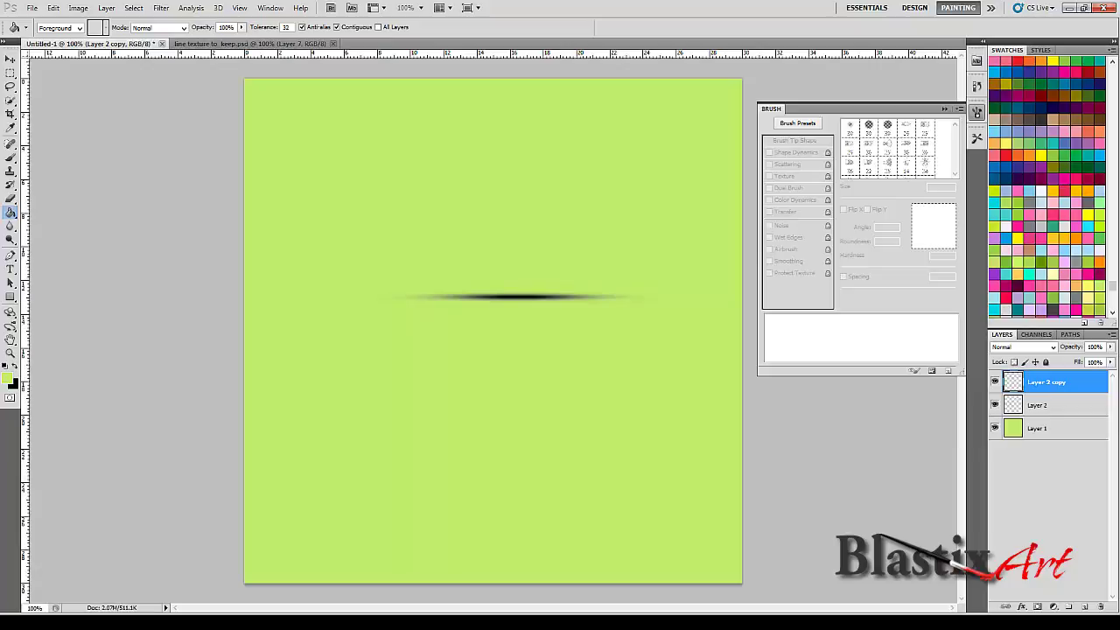
# Nudge the black streak copy up slightly so it sits just above the white streak
pyautogui.press('v')
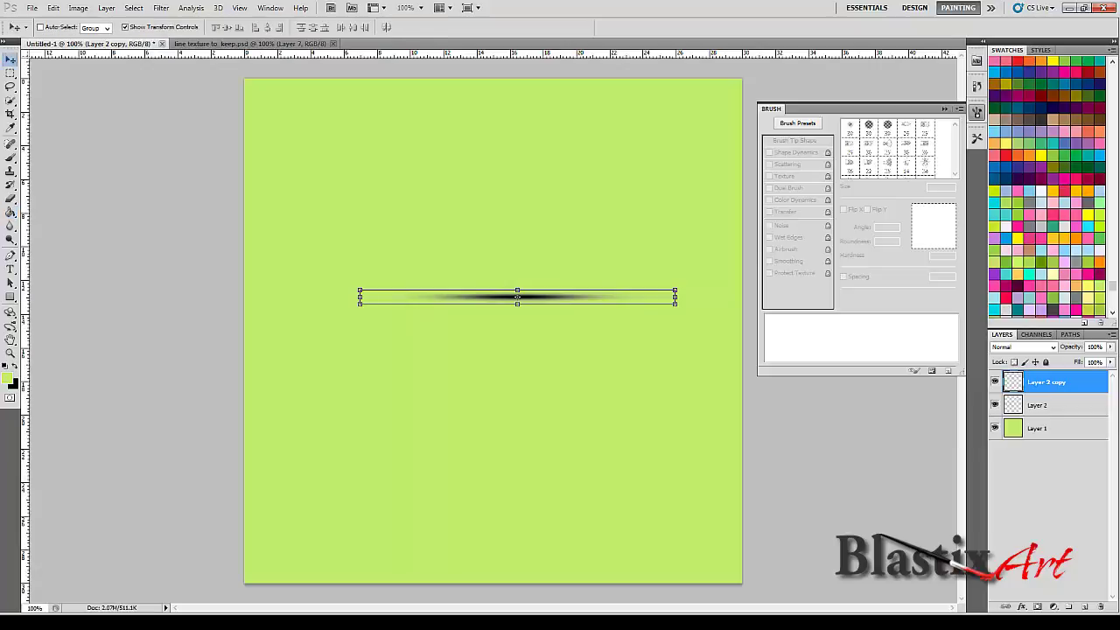
pyautogui.press('Up')
pyautogui.hotkey('shift', 'Up')
pyautogui.hotkey('shift', 'Down')
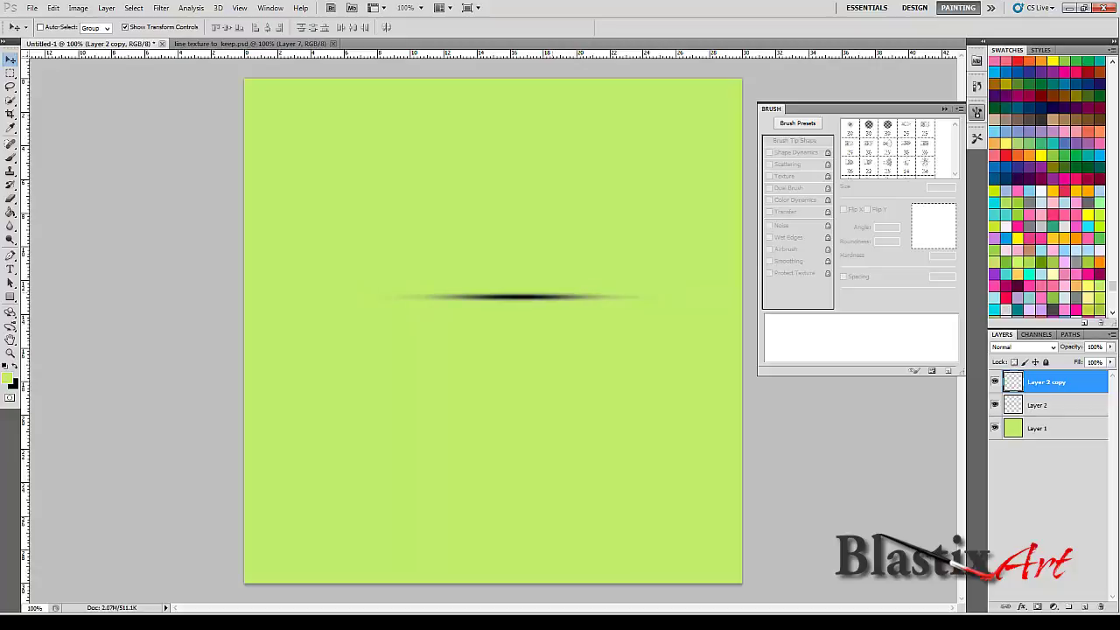
pyautogui.hotkey('shift', 'Up')
# Place Layer 2 above Layer 2 copy in the stack and nudge its white streak to just above the black one
pyautogui.click(1038, 405)
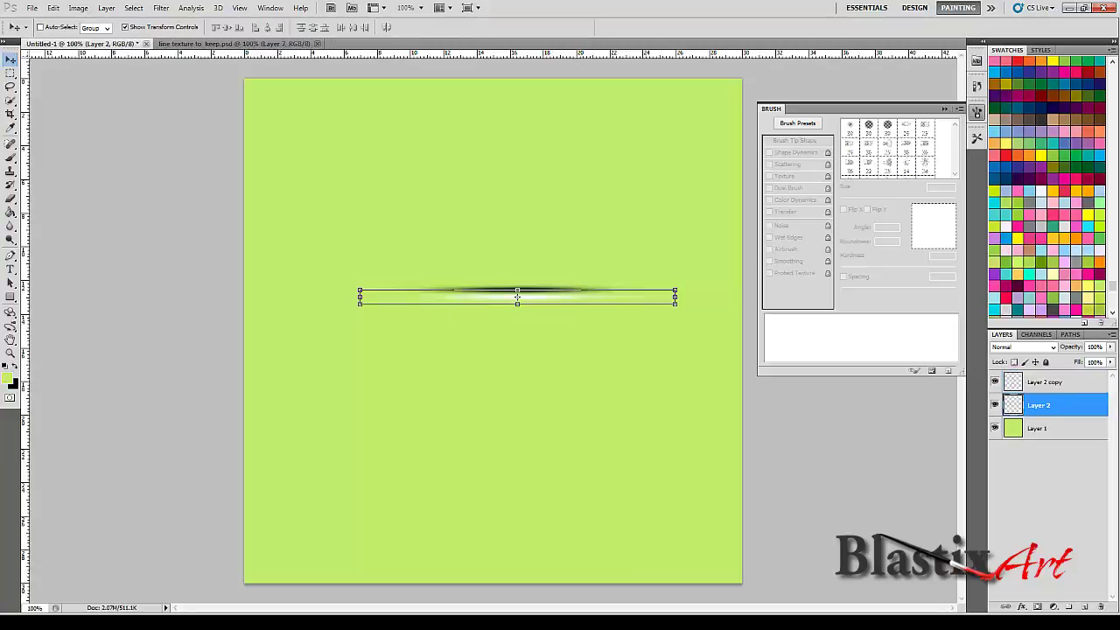
pyautogui.moveTo(1037, 405); pyautogui.dragTo(1038, 372)
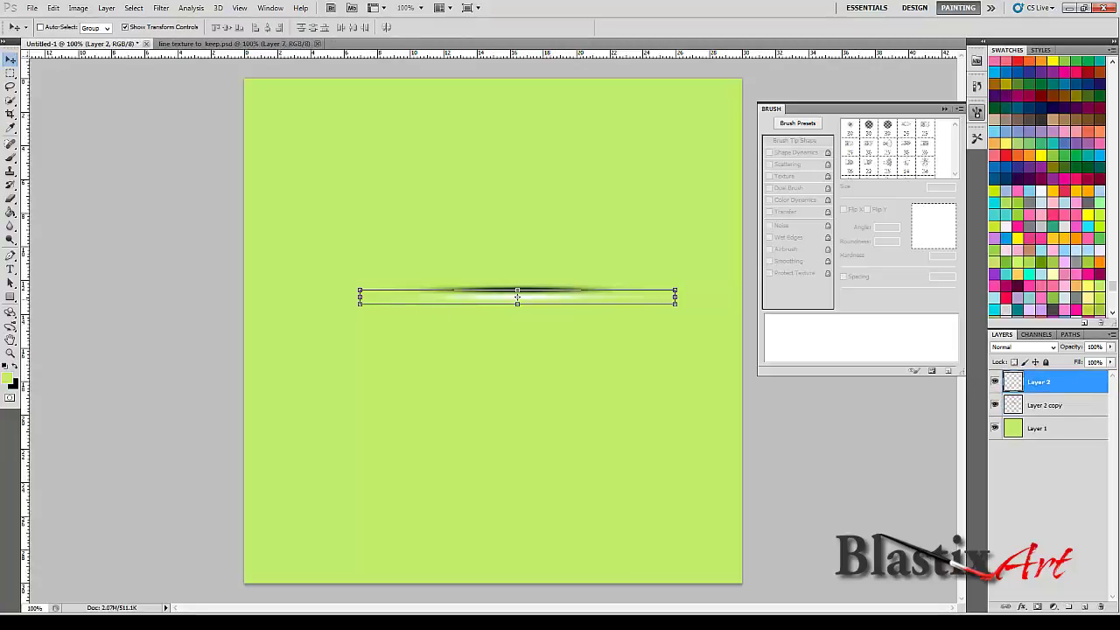
pyautogui.press('Up')
pyautogui.press('Up')
pyautogui.press('Up')
pyautogui.press('Up')
pyautogui.press('Up')
pyautogui.press('Up')
pyautogui.press('Up')
pyautogui.press('Up')
pyautogui.press('Up')
pyautogui.press('Up')
pyautogui.press('Up')
pyautogui.press('Up')
pyautogui.press('Up')
pyautogui.press('Up')
pyautogui.press('Up')
pyautogui.press('Up')
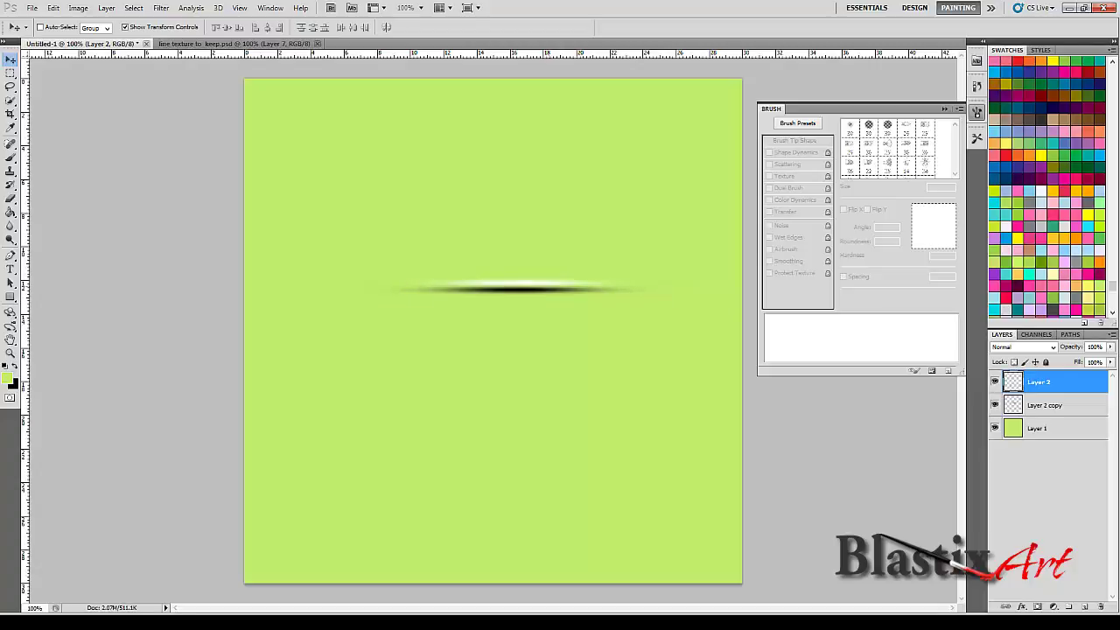
pyautogui.press('Down')
pyautogui.press('Down')
pyautogui.press('Down')
pyautogui.press('Down')
pyautogui.press('Down')
pyautogui.press('Down')
pyautogui.press('Down')
pyautogui.press('Down')
pyautogui.press('Down')
pyautogui.press('Down')
pyautogui.press('Down')
pyautogui.press('Down')
# Transform the white streak to 87.5% height from its upper edge and apply the change
pyautogui.hotkey('ctrl', 't')
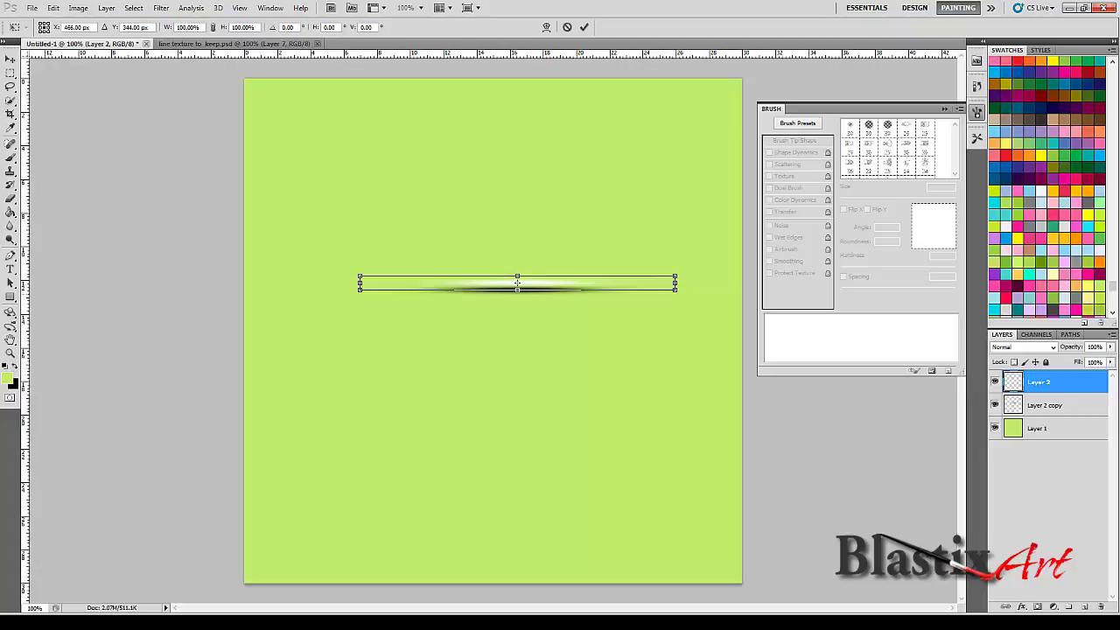
pyautogui.moveTo(517, 277); pyautogui.dragTo(517, 278)
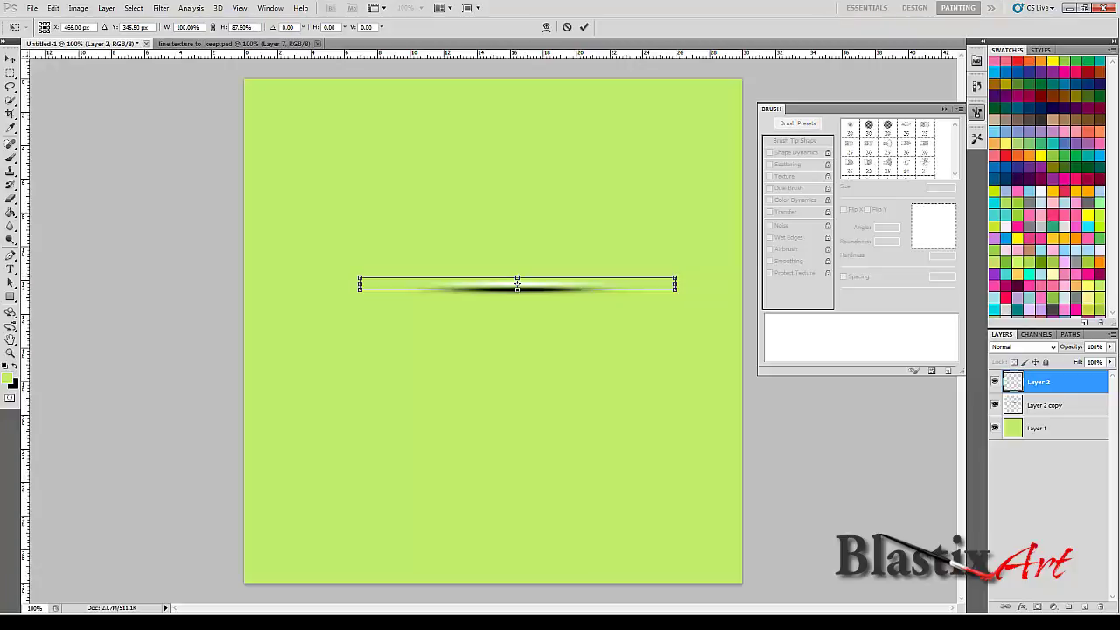
pyautogui.press('m')
pyautogui.click(599, 246)
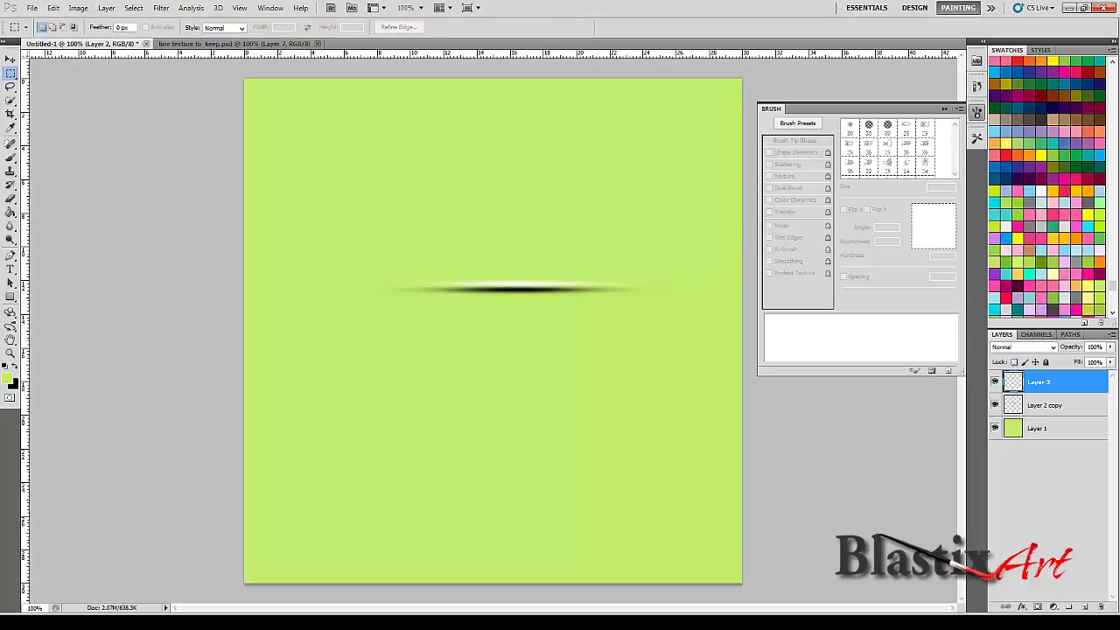
# Merge the white streak with the black streak's layer and set the merged layer's fill to 25%
pyautogui.hotkey('ctrl', 'e')
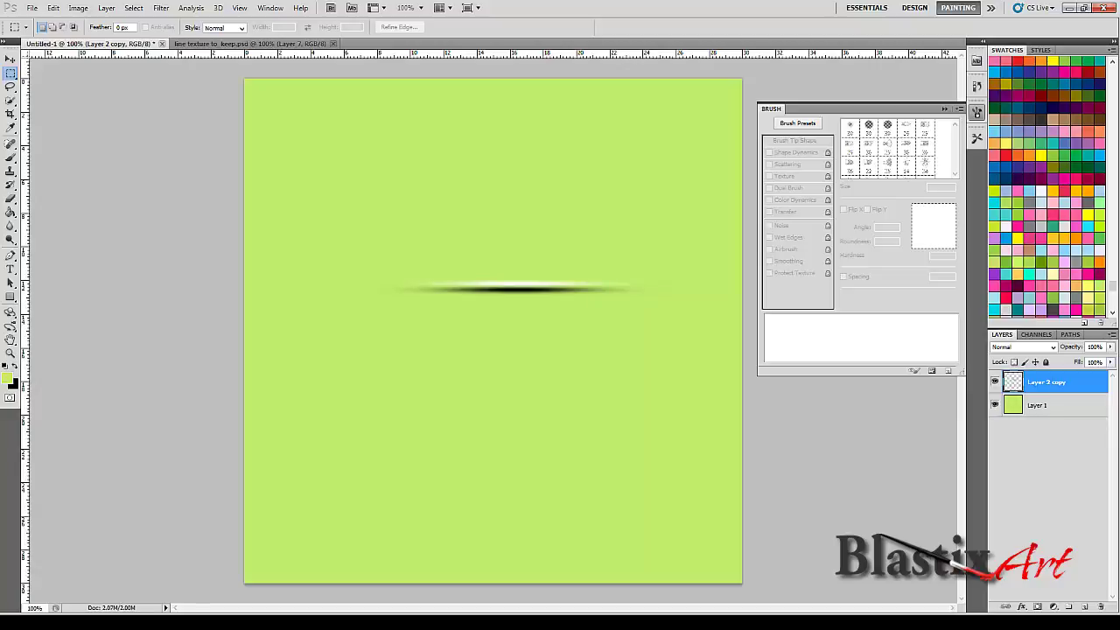
pyautogui.click(1110, 361)
pyautogui.moveTo(1104, 373); pyautogui.dragTo(1065, 374)
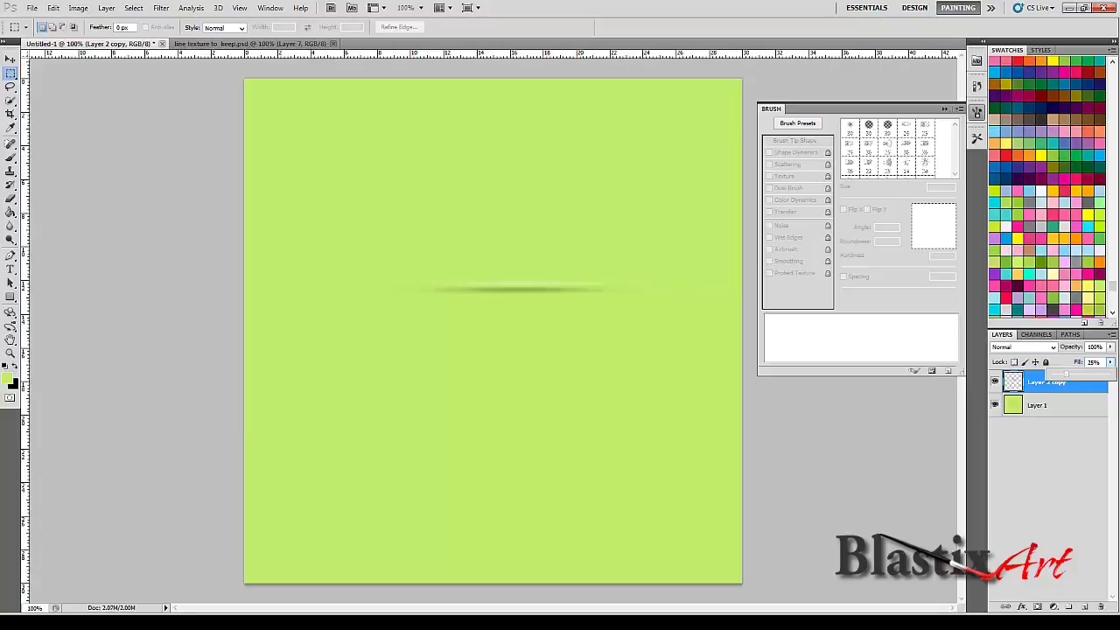
# Duplicate the merged streak layer four times and move the topmost copy well below the original, slightly to the left
pyautogui.hotkey('ctrl', 'j')
pyautogui.hotkey('ctrl', 'j')
pyautogui.hotkey('ctrl', 'j')
pyautogui.hotkey('ctrl', 'j')
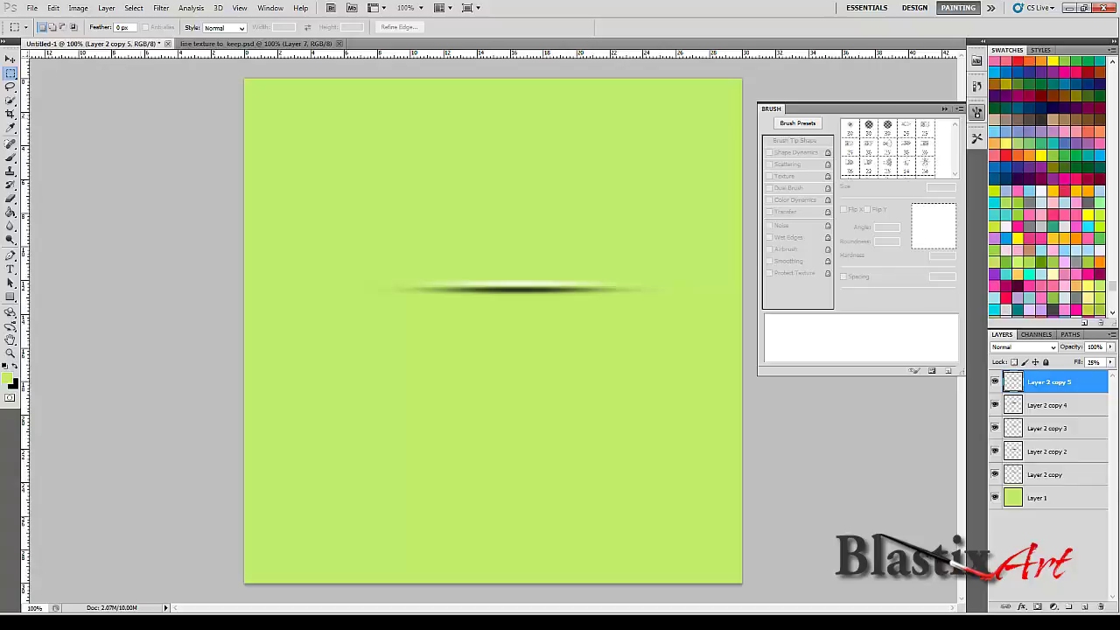
pyautogui.press('v')
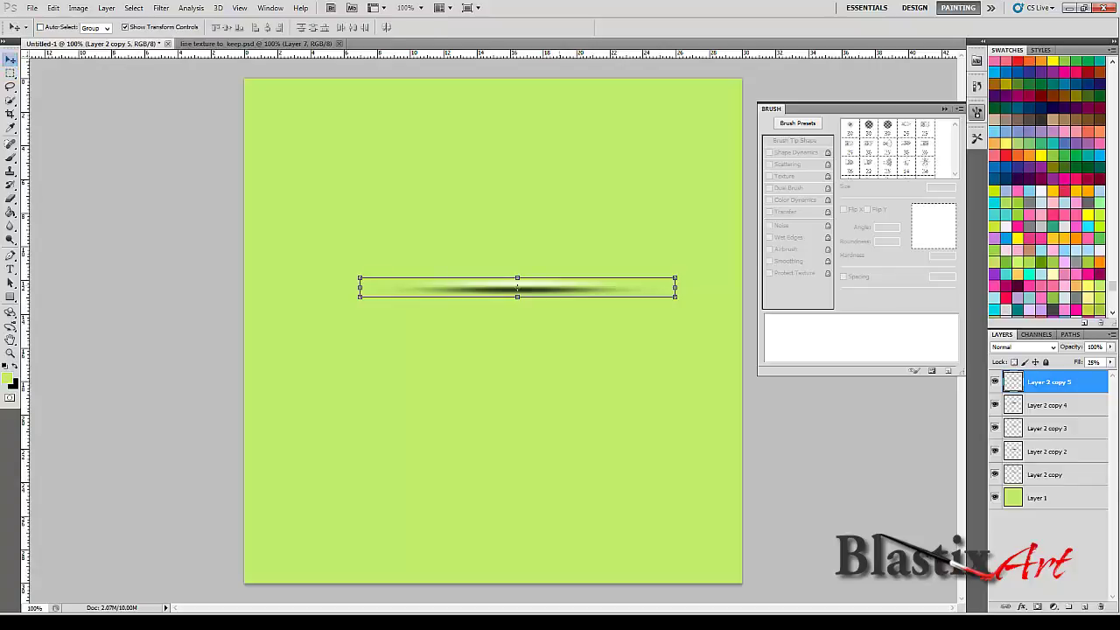
pyautogui.moveTo(525, 289); pyautogui.dragTo(513, 372)
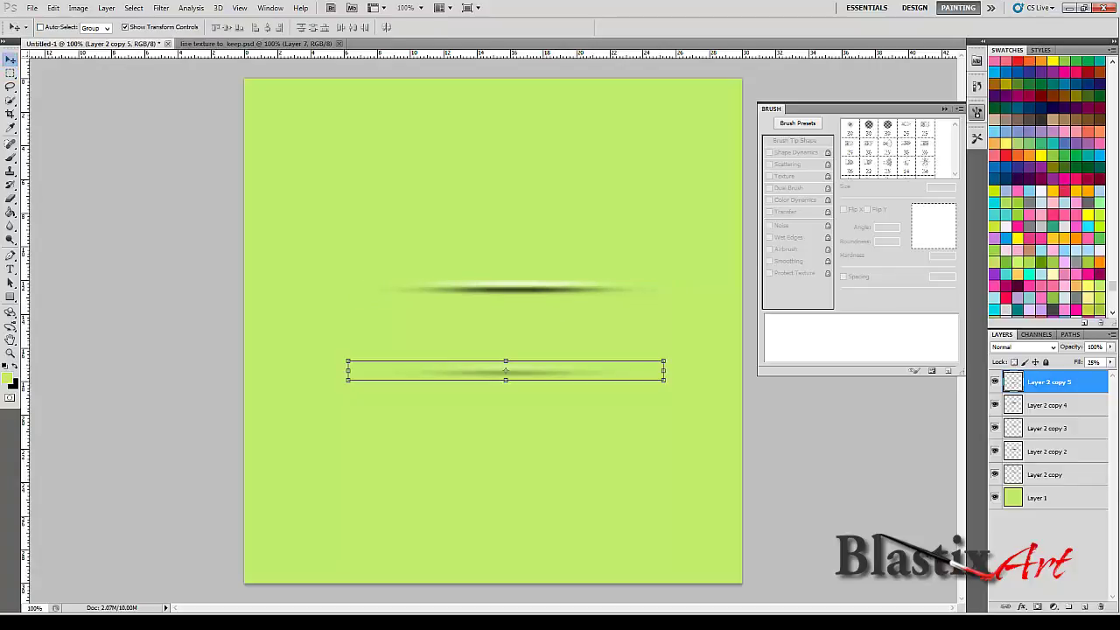
# Move the Layer 2 copy 4 streak down to just above the lowest streak, offset slightly to the right
pyautogui.hotkey('alt', '[')
pyautogui.hotkey('shift', 'Down')
pyautogui.hotkey('shift', 'Down')
pyautogui.hotkey('shift', 'Down')
pyautogui.hotkey('shift', 'Down')
pyautogui.hotkey('shift', 'Down')
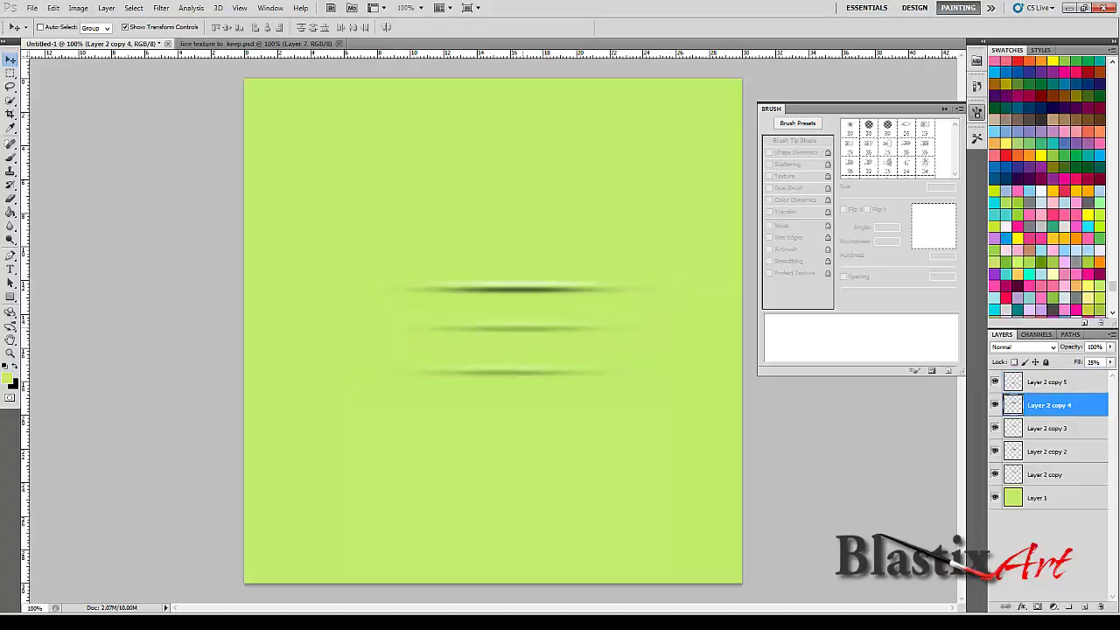
pyautogui.hotkey('shift', 'Down')
pyautogui.hotkey('shift', 'Down')
pyautogui.hotkey('shift', 'Down')
pyautogui.hotkey('shift', 'Down')
pyautogui.hotkey('shift', 'Up')
pyautogui.hotkey('shift', 'Down')
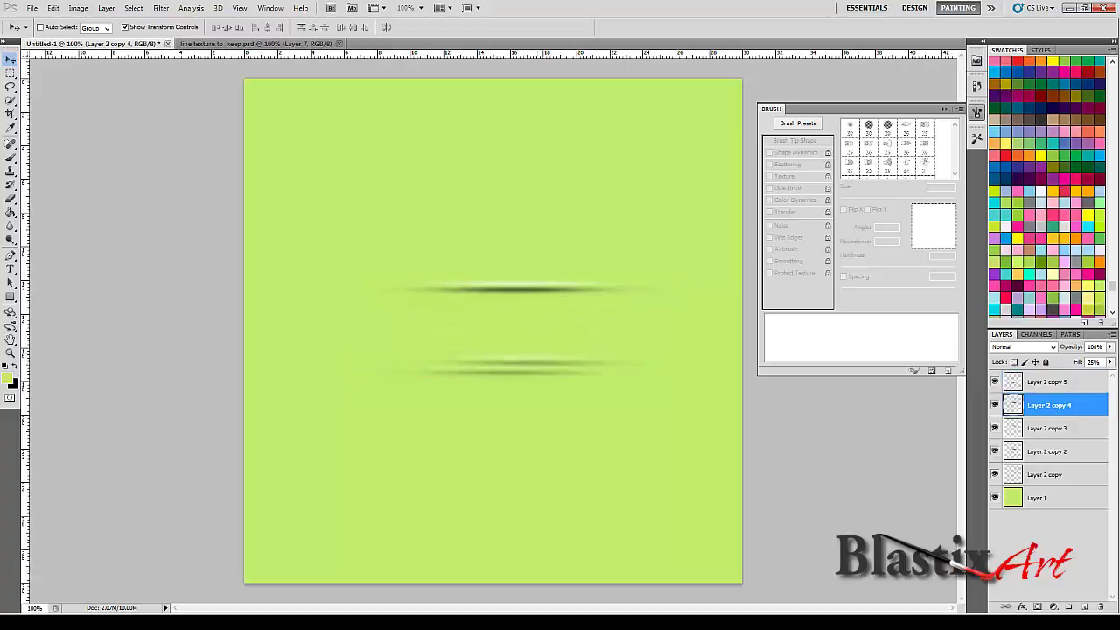
pyautogui.hotkey('shift', 'Up')
# Move the Layer 2 copy 3 streak down to just above the two lower streaks, offset to the left
pyautogui.hotkey('alt', '[')
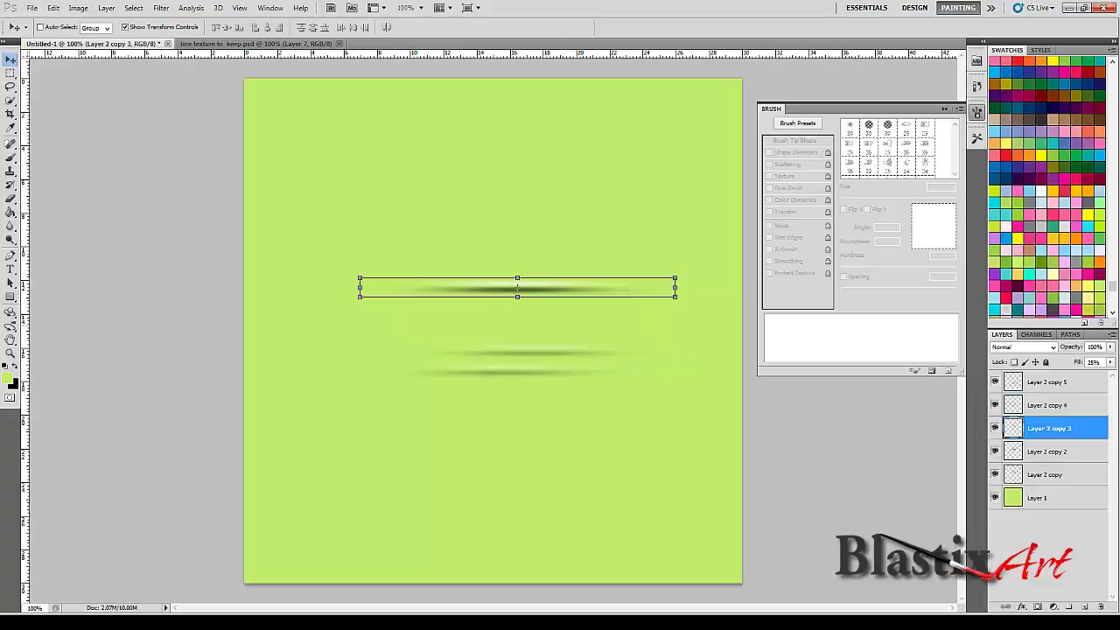
pyautogui.hotkey('shift', 'Down')
pyautogui.hotkey('shift', 'Down')
pyautogui.hotkey('shift', 'Down')
pyautogui.hotkey('shift', 'Down')
pyautogui.hotkey('shift', 'Down')
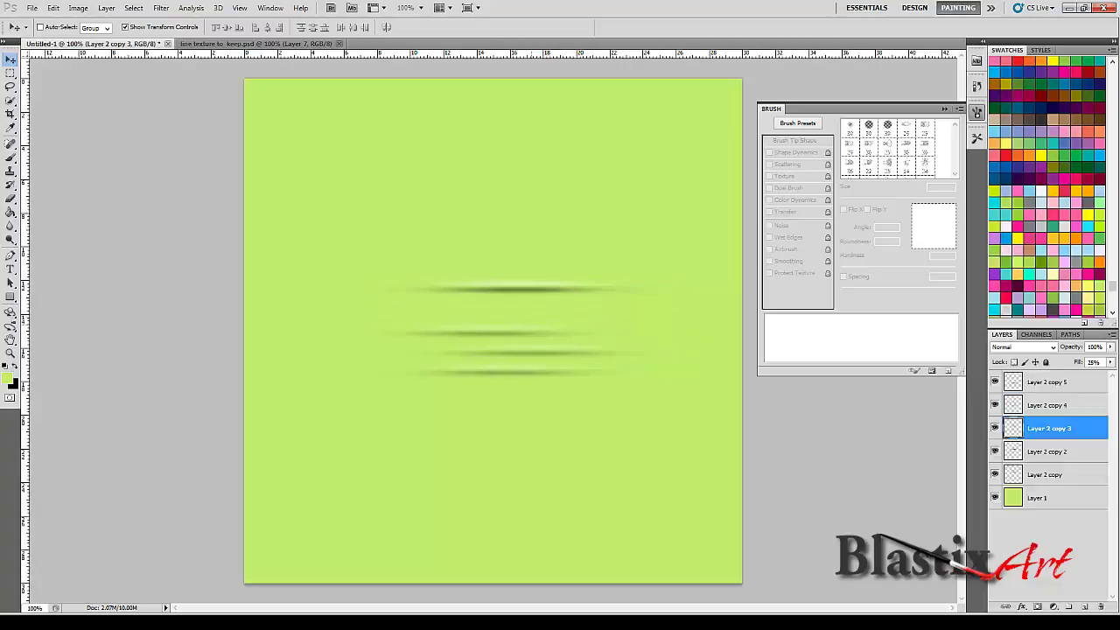
# Move the Layer 2 copy 2 streak into the gap below the original streak, offset to the right
pyautogui.hotkey('alt', '[')
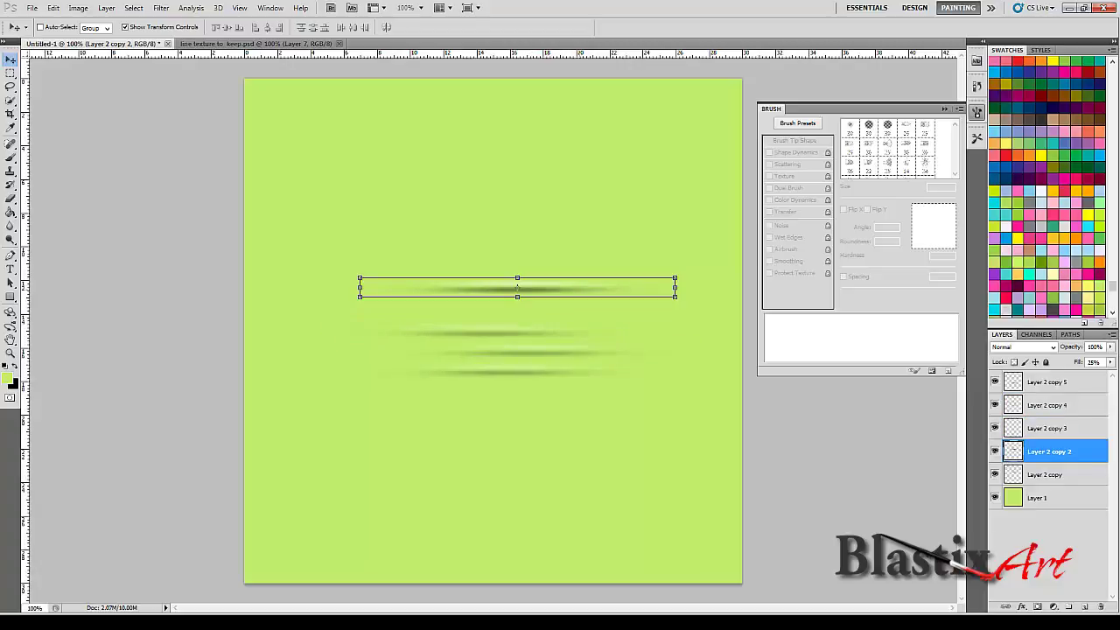
pyautogui.hotkey('shift', 'Down')
pyautogui.hotkey('shift', 'Down')
pyautogui.hotkey('shift', 'Down')
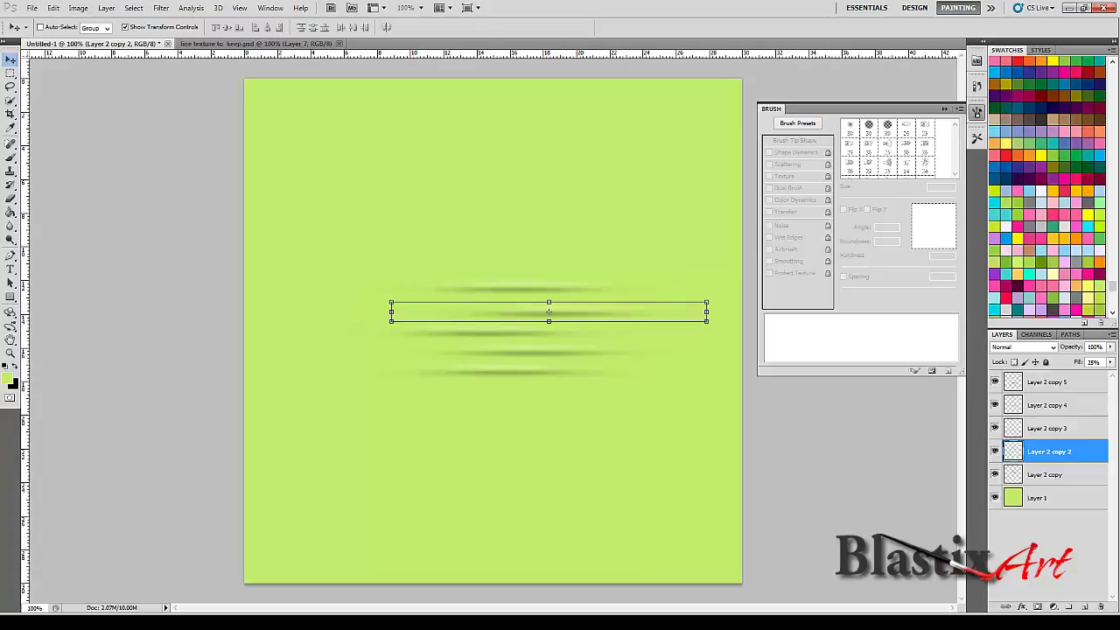
# Merge all five streak layers into one layer and duplicate the merged layer
pyautogui.hotkey('alt', '[')
pyautogui.hotkey('alt', 'shift', ']')
pyautogui.hotkey('alt', 'shift', ']')
pyautogui.hotkey('alt', 'shift', ']')
pyautogui.hotkey('alt', 'shift', ']')
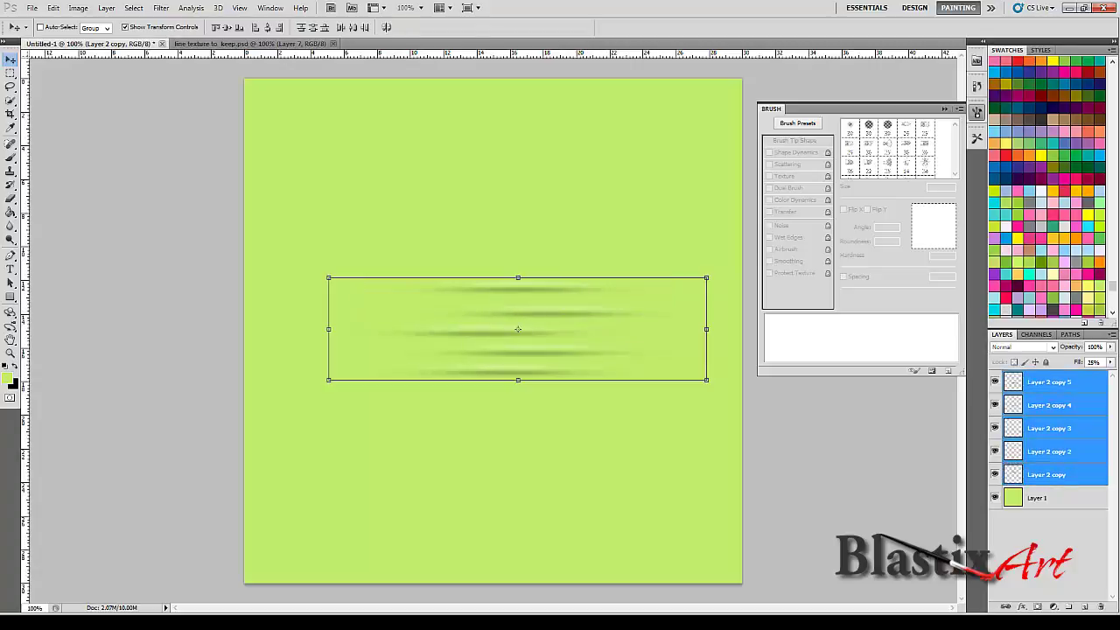
pyautogui.hotkey('ctrl', 'e')
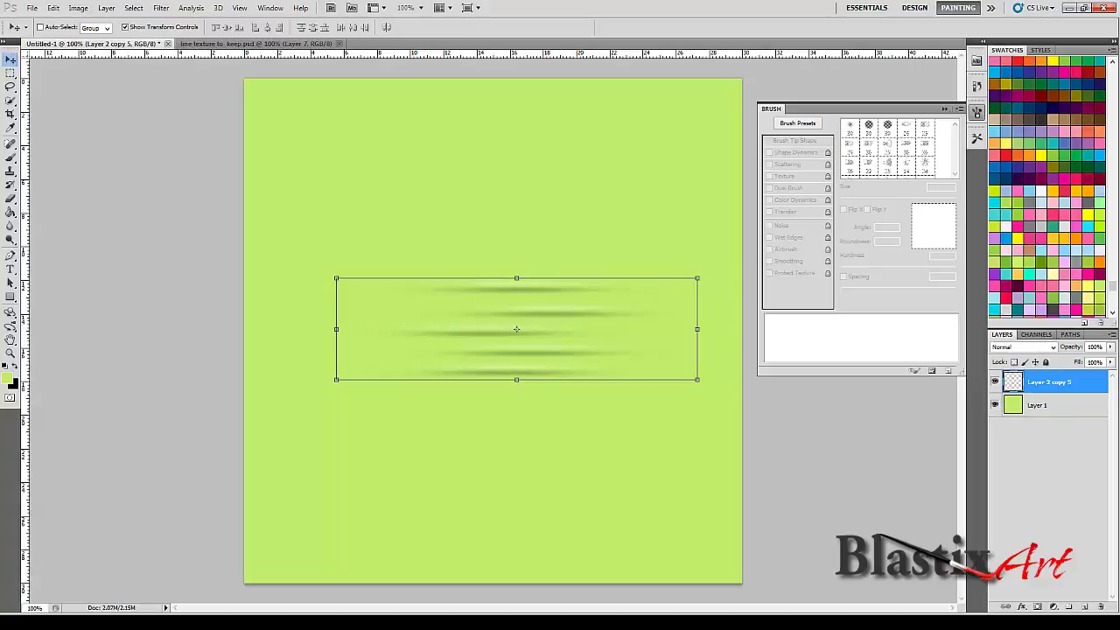
pyautogui.hotkey('ctrl', 'j')
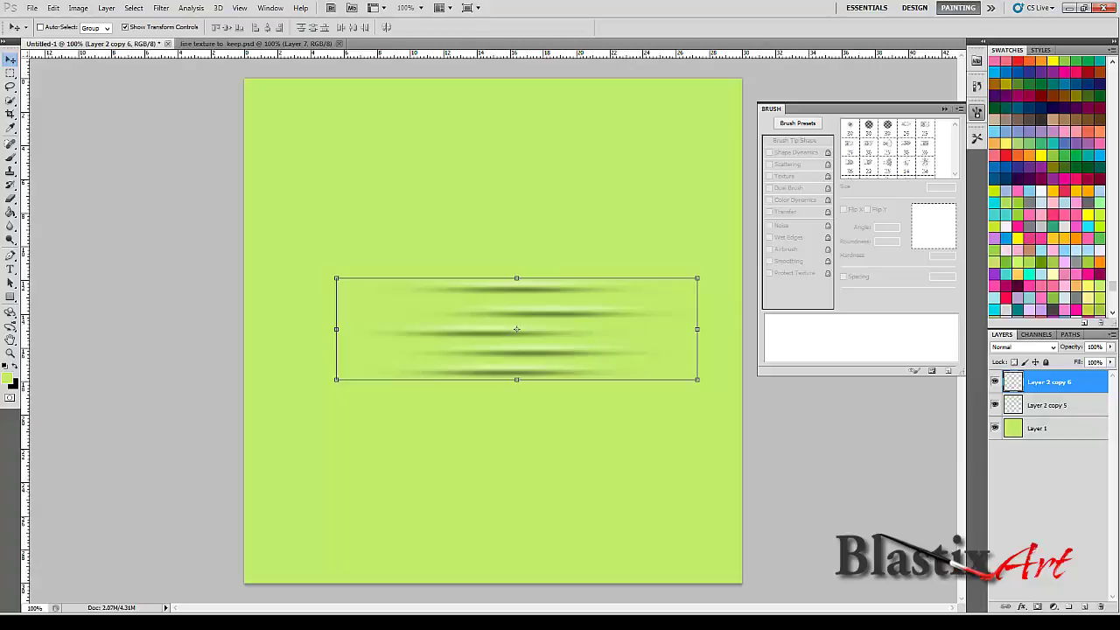
# Merge the two streak layers above the background and move the merged group up near the top of the canvas, slightly left
pyautogui.hotkey('alt', 'shift', '[')
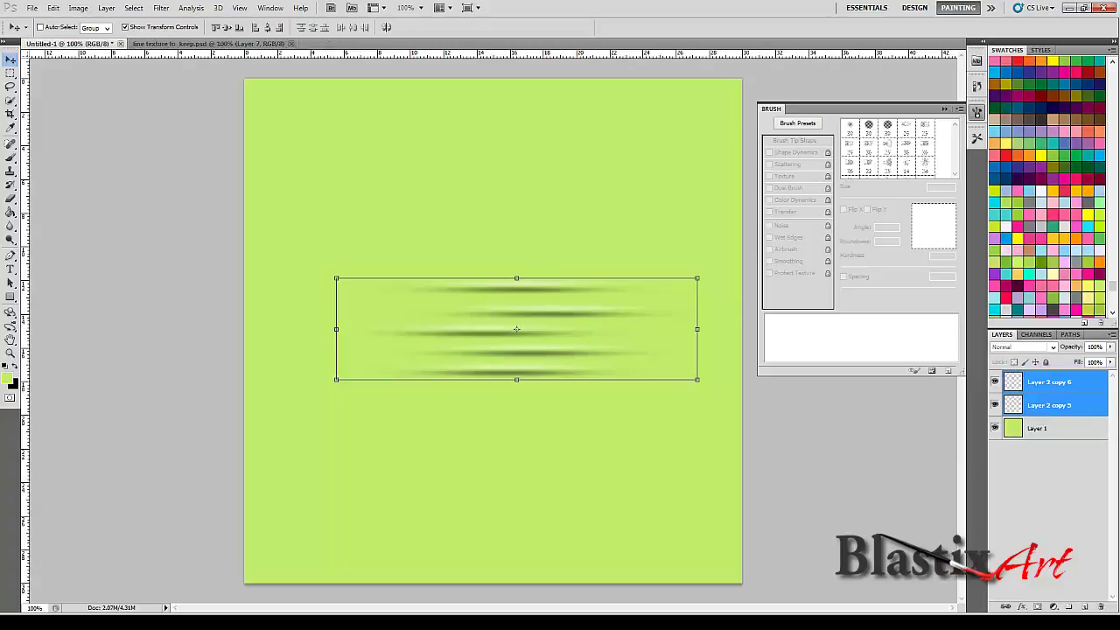
pyautogui.hotkey('ctrl', 'e')
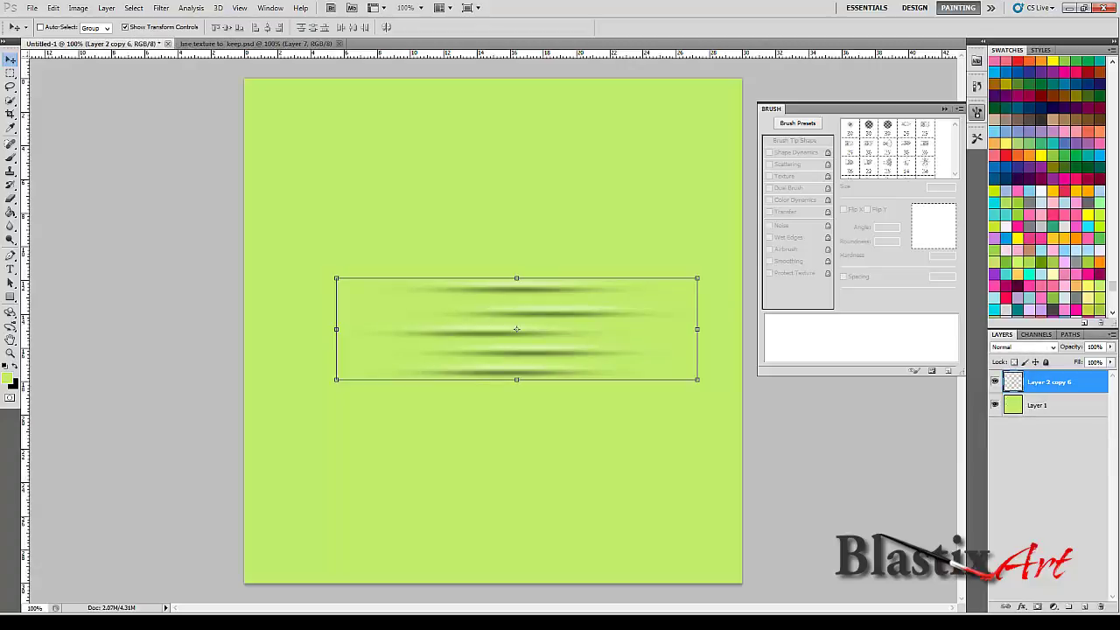
pyautogui.moveTo(516, 332); pyautogui.dragTo(490, 189)
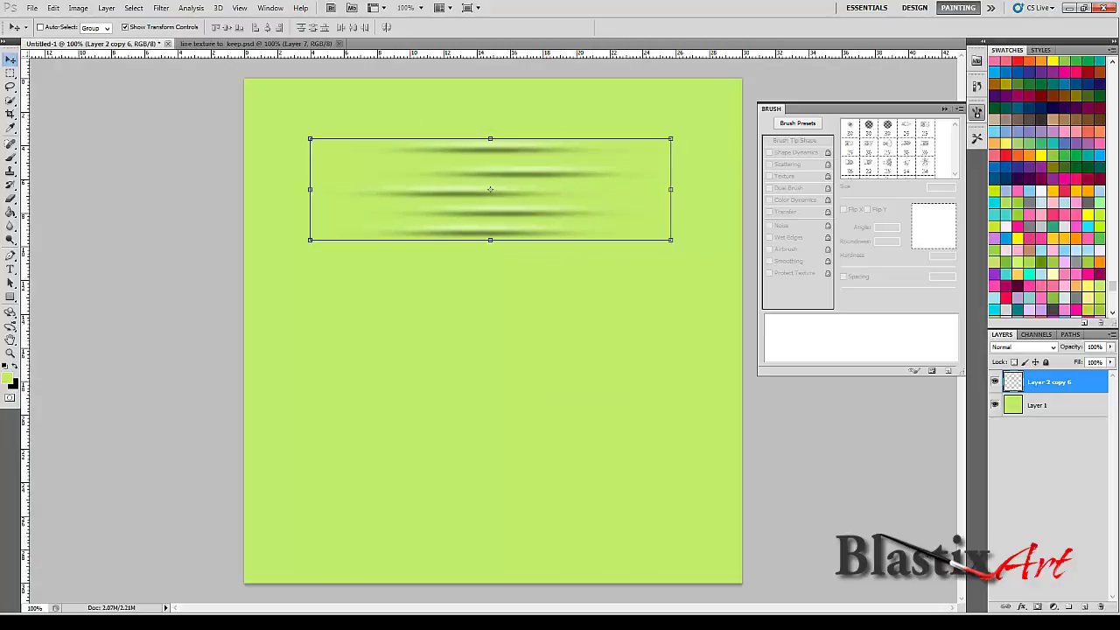
# Duplicate the streak group twice, placing one copy in the middle of the canvas and the other near its lower edge
pyautogui.hotkey('ctrl', 'j')
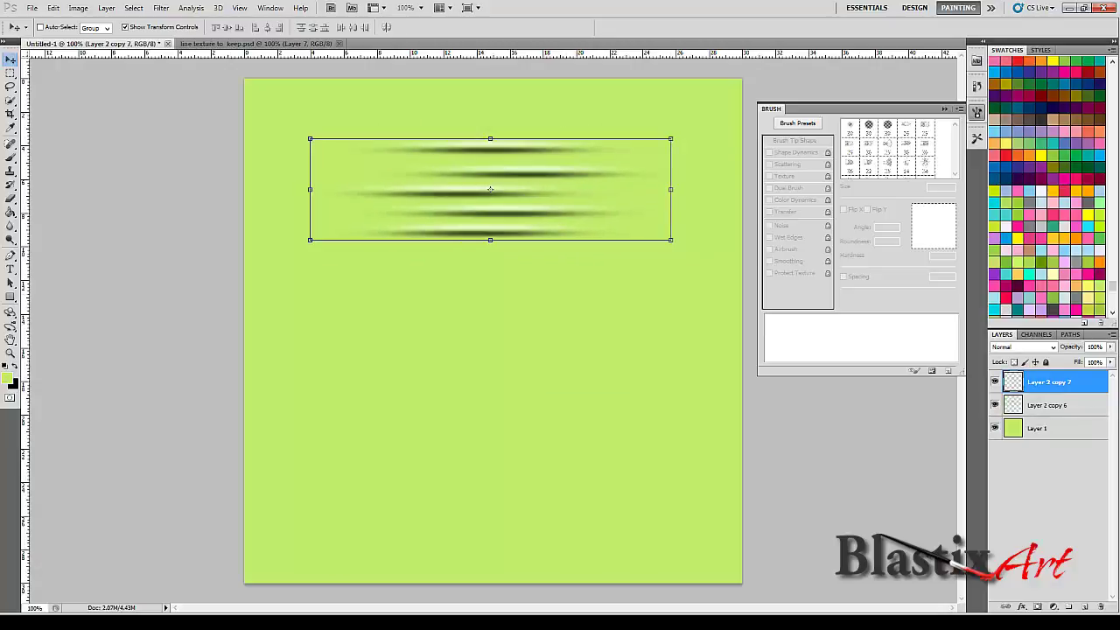
pyautogui.moveTo(489, 189); pyautogui.dragTo(483, 314)
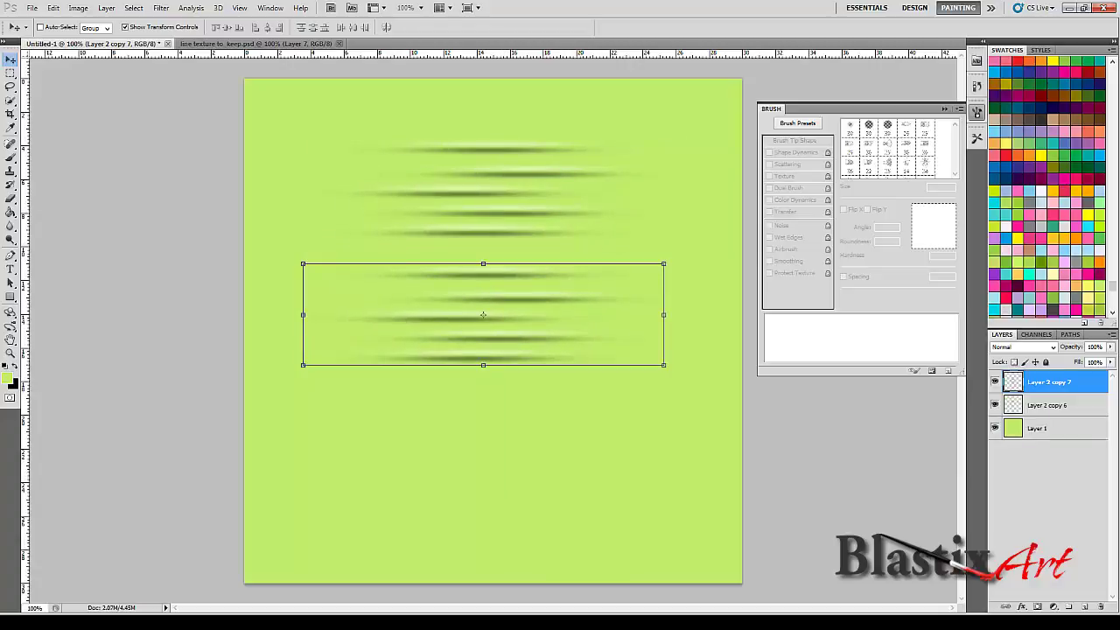
pyautogui.hotkey('ctrl', 'j')
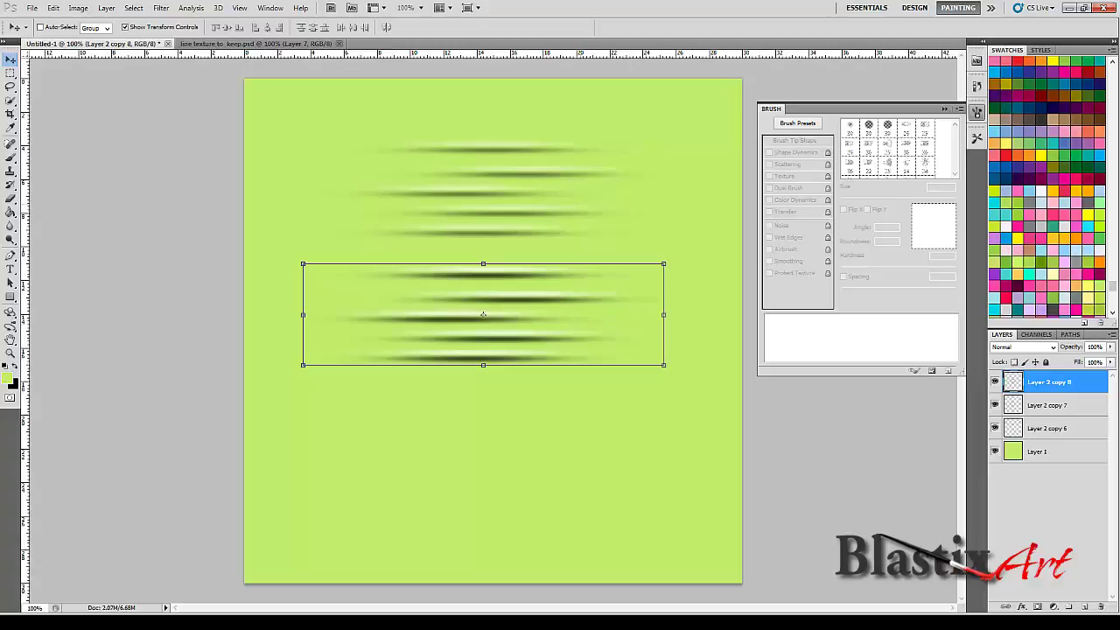
pyautogui.moveTo(482, 314); pyautogui.dragTo(474, 455)
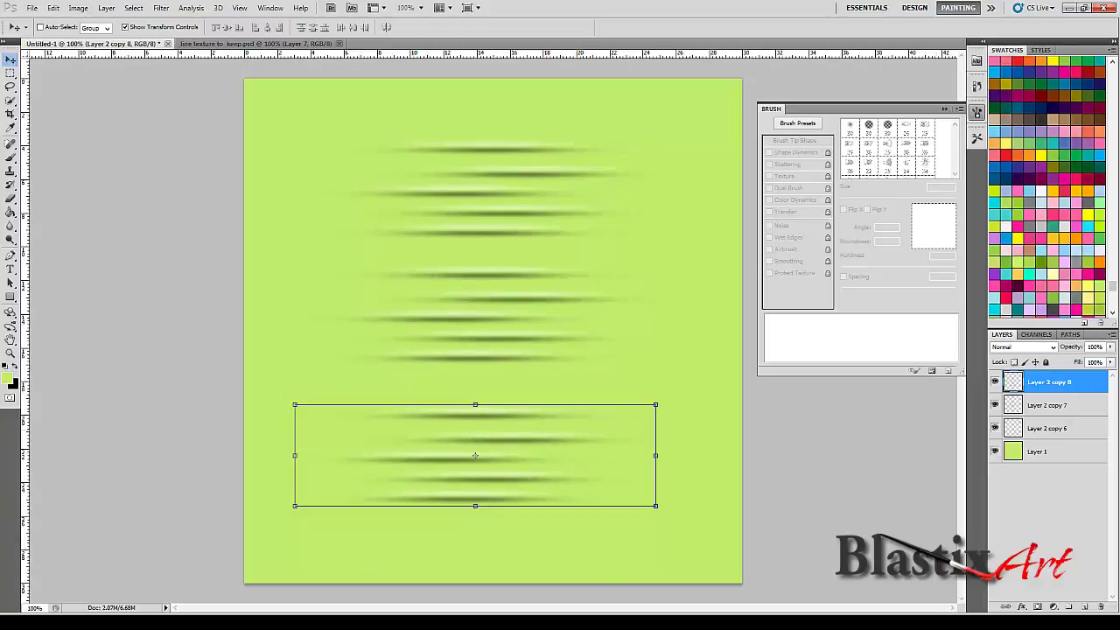
# Merge the three streak group layers into one and lower its fill to 46%
pyautogui.hotkey('shift', 'alt', '[')
pyautogui.hotkey('shift', 'alt', '[')
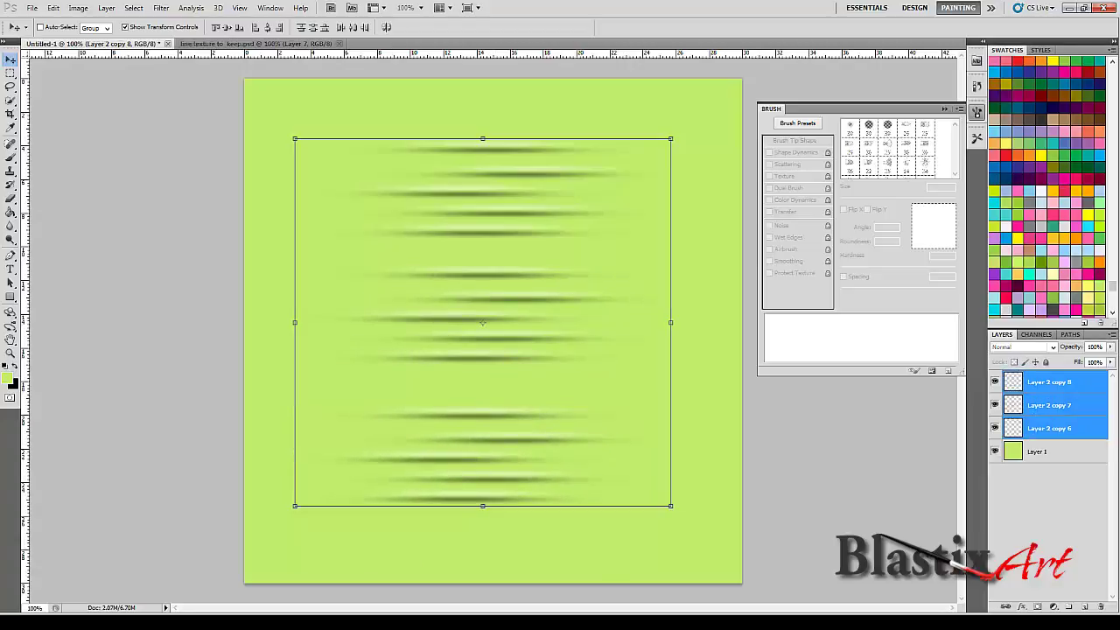
pyautogui.hotkey('ctrl', 'e')
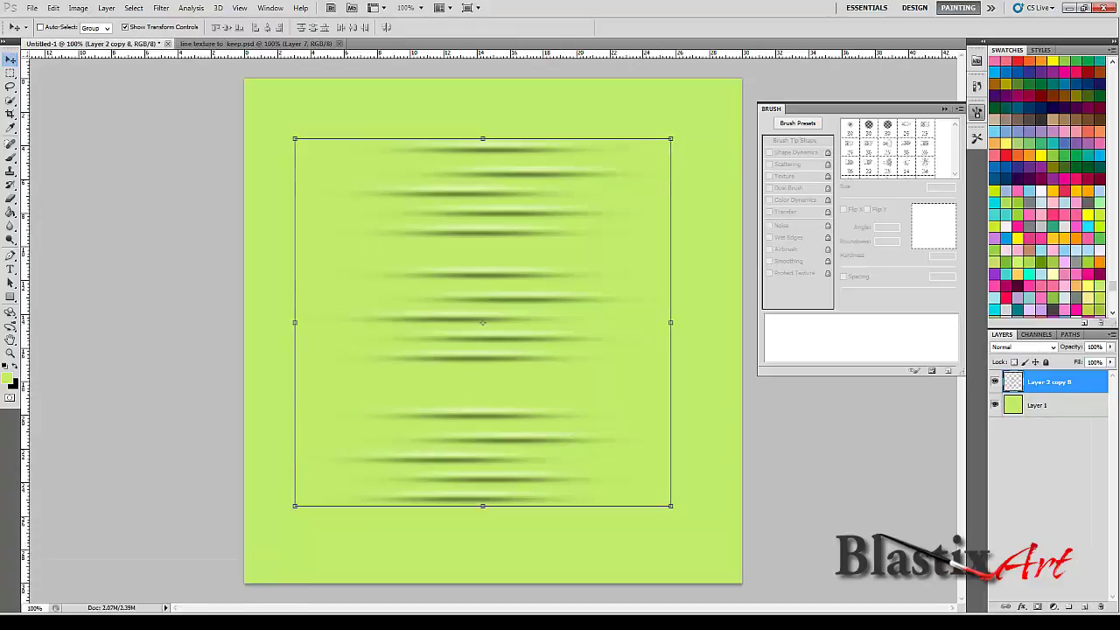
pyautogui.click(1110, 362)
pyautogui.moveTo(1110, 374); pyautogui.dragTo(1077, 374)
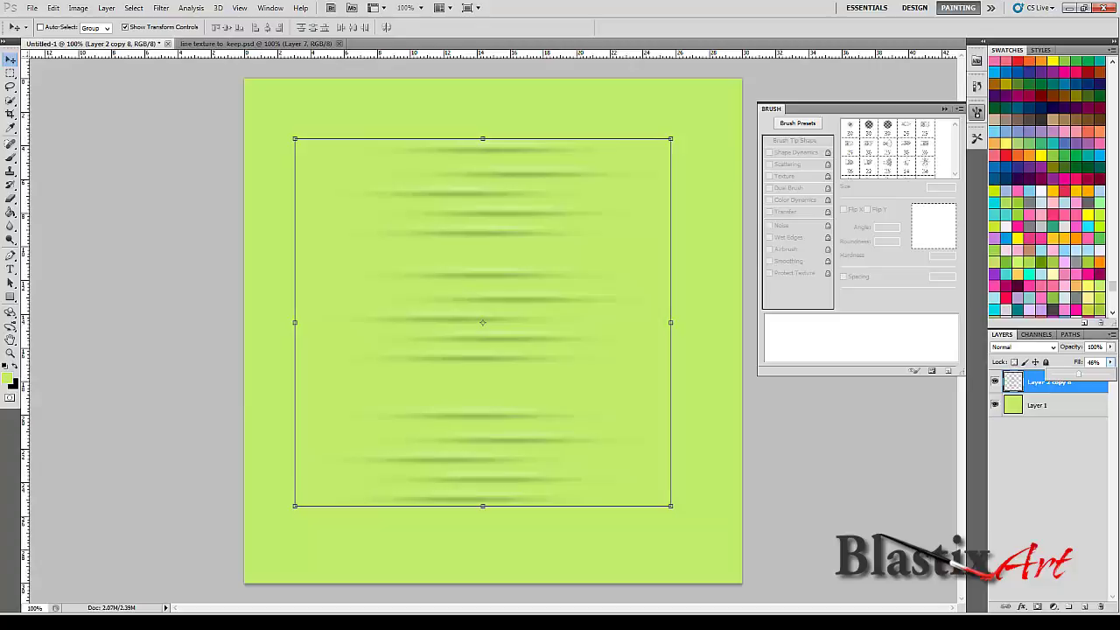
# Scale the merged streaks to about 86.76% width and 110.34% height
pyautogui.moveTo(295, 322); pyautogui.dragTo(337, 322)
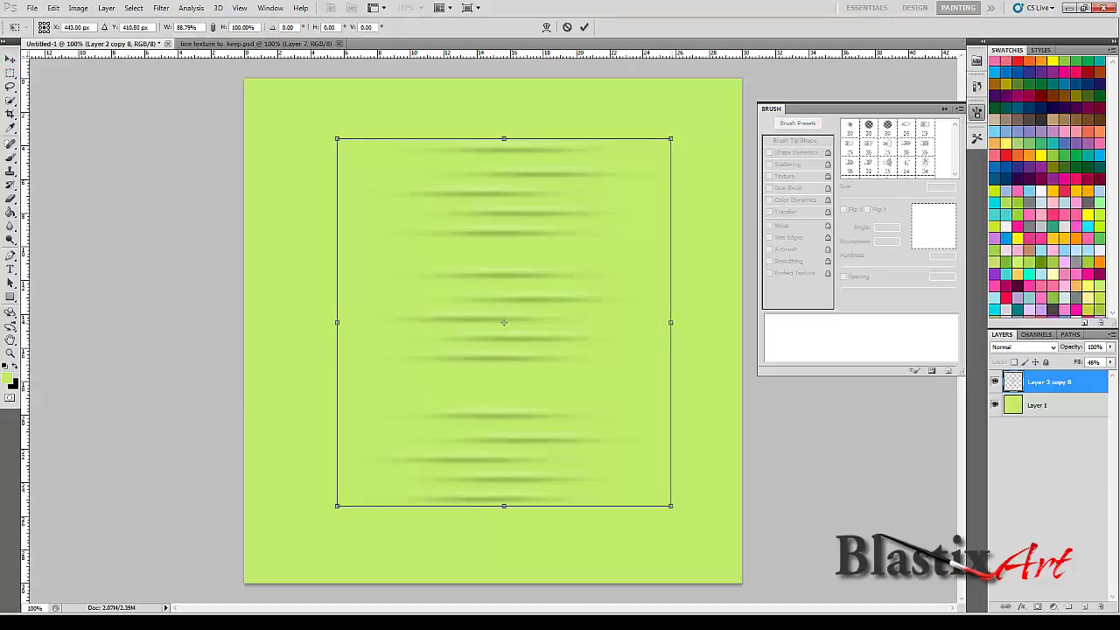
pyautogui.moveTo(670, 322); pyautogui.dragTo(663, 322)
pyautogui.moveTo(501, 138); pyautogui.dragTo(500, 95)
pyautogui.moveTo(500, 505); pyautogui.dragTo(500, 545)
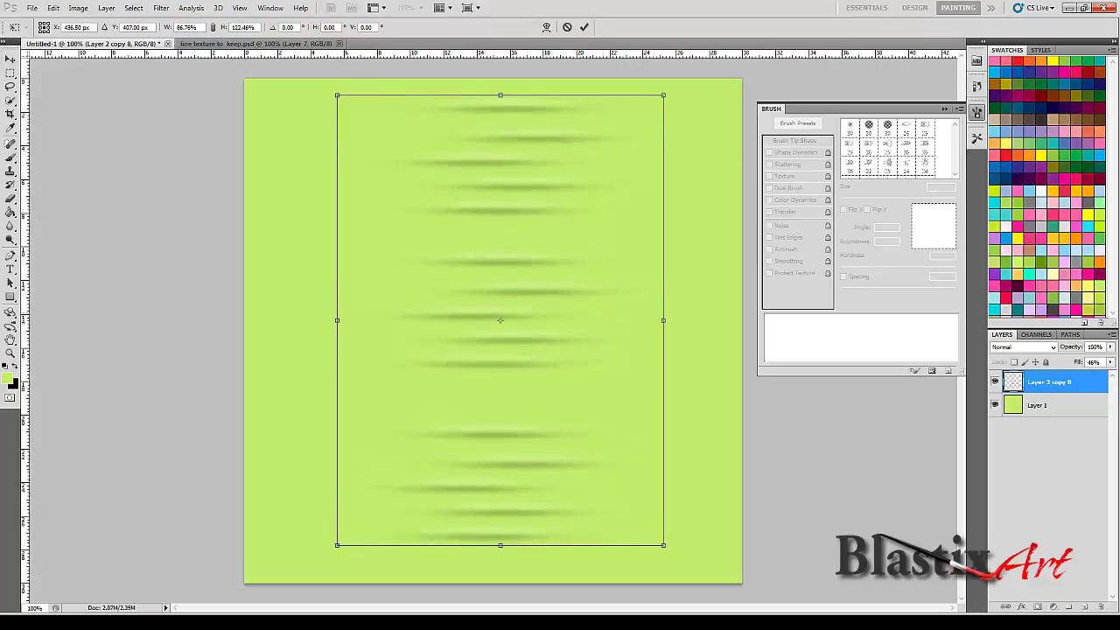
pyautogui.moveTo(500, 94); pyautogui.dragTo(500, 139)
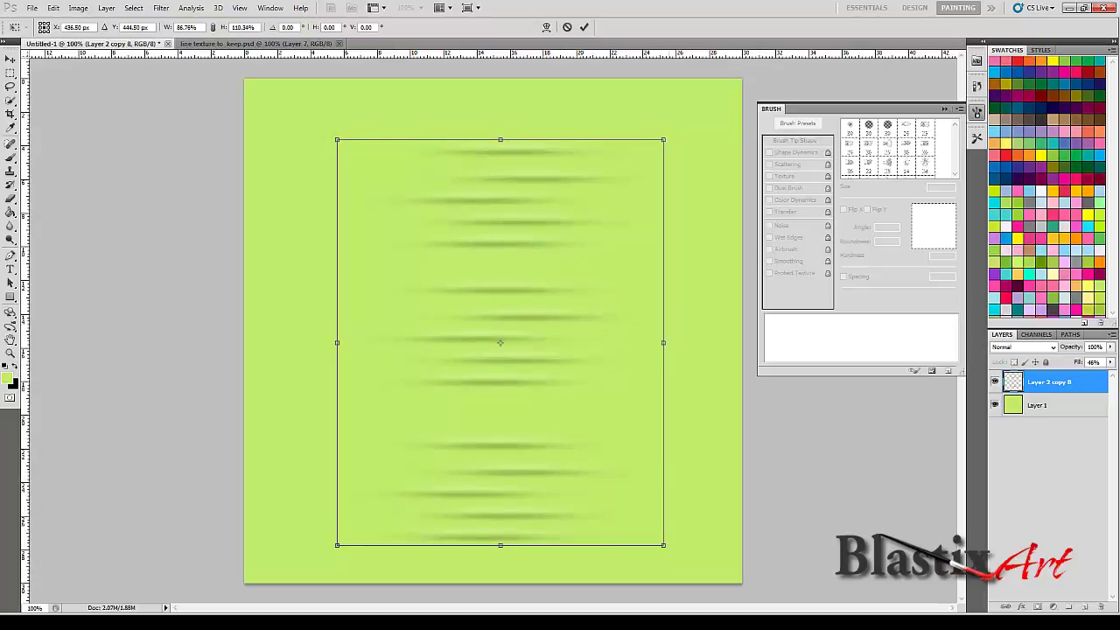
# Warp the streak layer so the lines curve like folds, bending its sides and pulling in three corners, and apply the transformation
pyautogui.rightClick(668, 133)
pyautogui.click(697, 221)
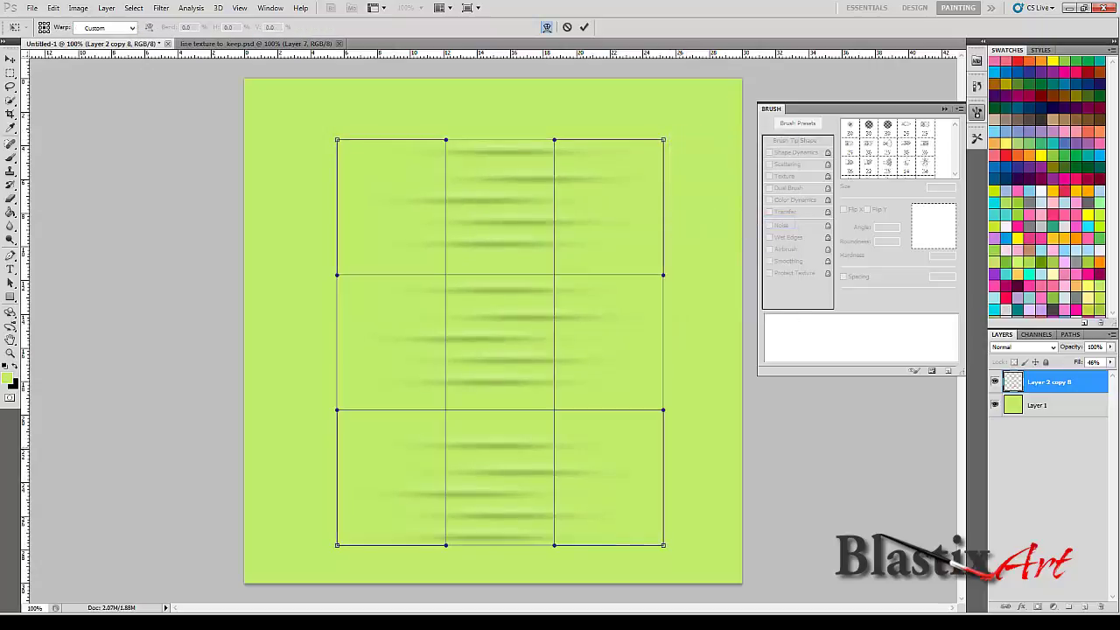
pyautogui.moveTo(663, 409); pyautogui.dragTo(684, 338)
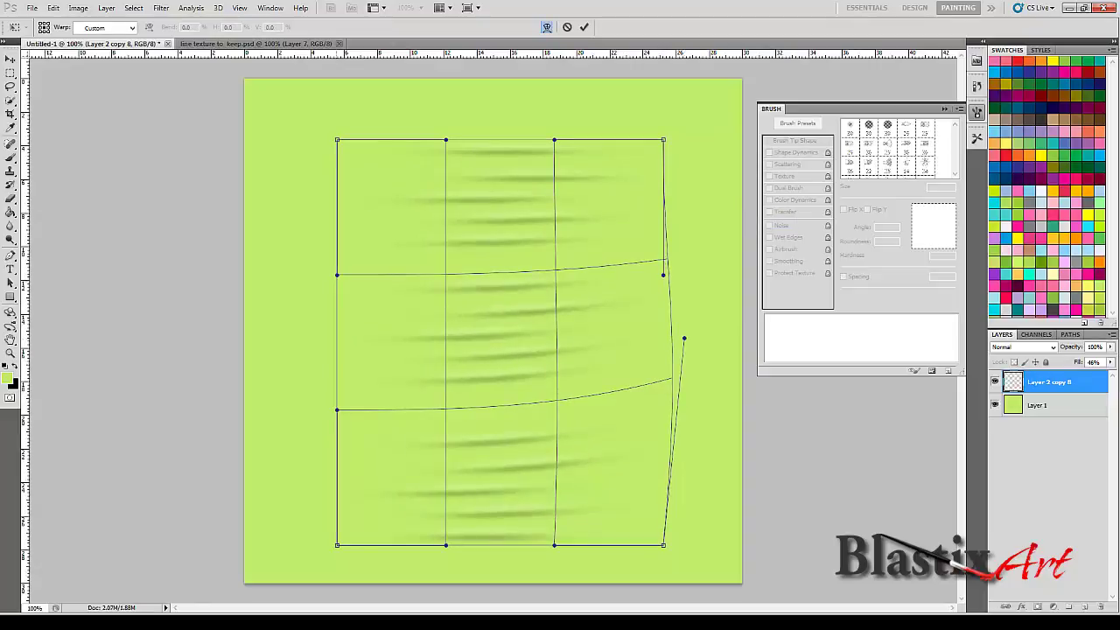
pyautogui.moveTo(336, 278); pyautogui.dragTo(325, 243)
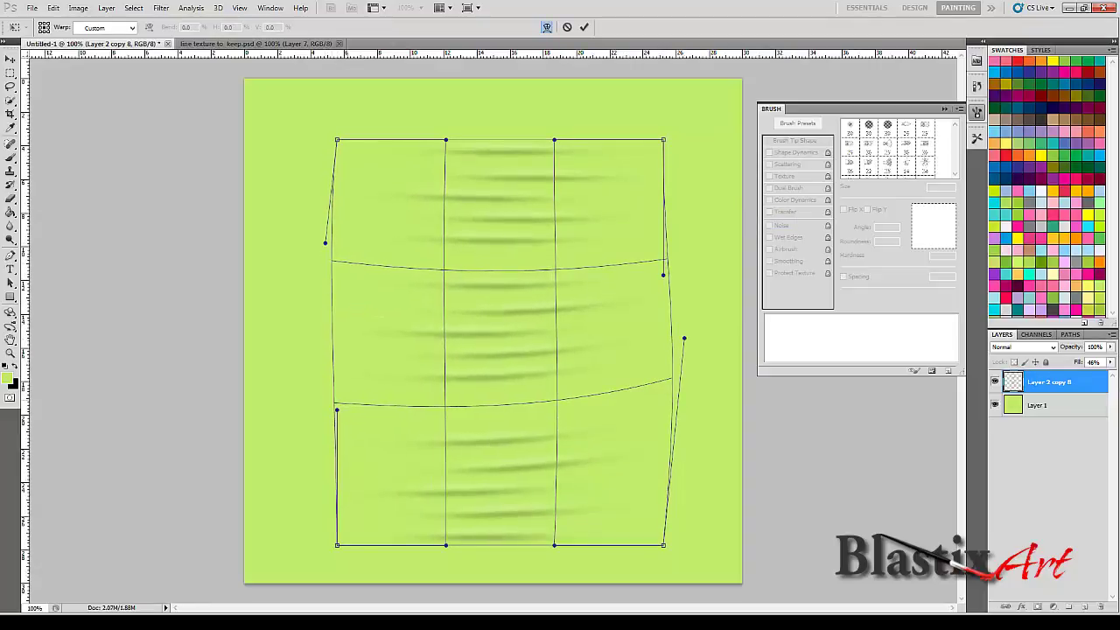
pyautogui.moveTo(684, 337); pyautogui.dragTo(712, 169)
pyautogui.moveTo(663, 140); pyautogui.dragTo(674, 175)
pyautogui.moveTo(663, 545); pyautogui.dragTo(671, 491)
pyautogui.moveTo(337, 545); pyautogui.dragTo(304, 473)
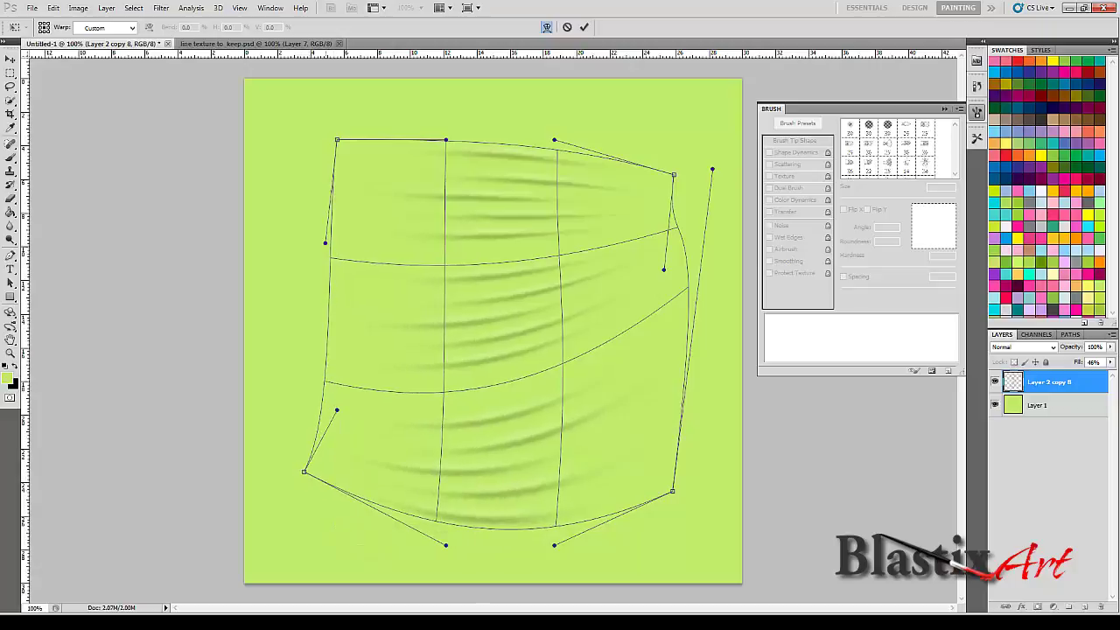
pyautogui.moveTo(325, 242); pyautogui.dragTo(346, 191)
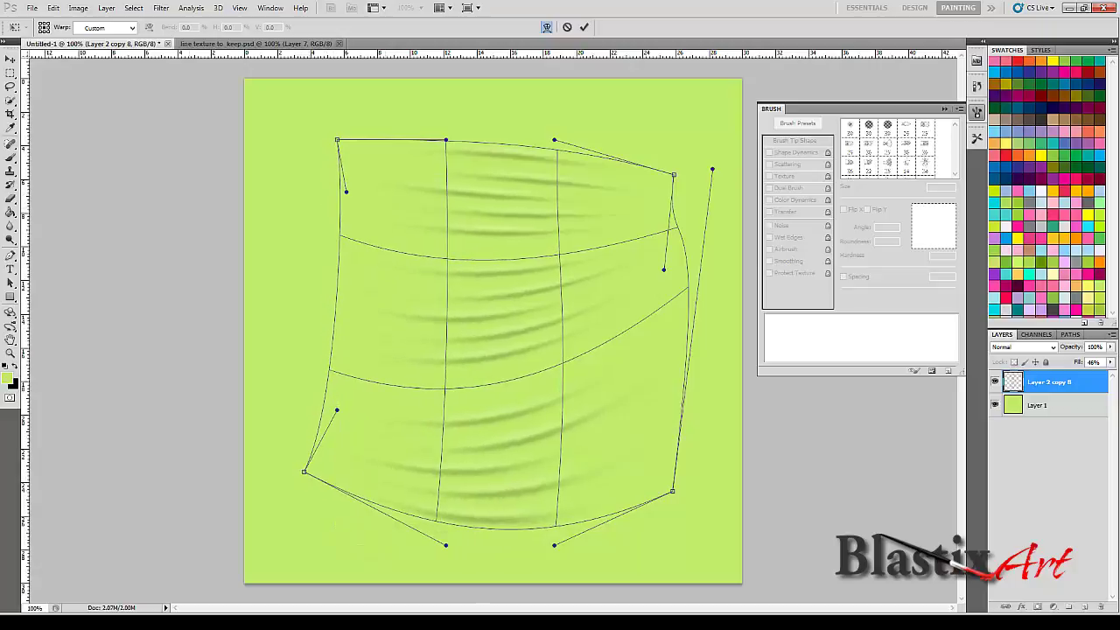
pyautogui.click(11, 59)
pyautogui.press('Return')
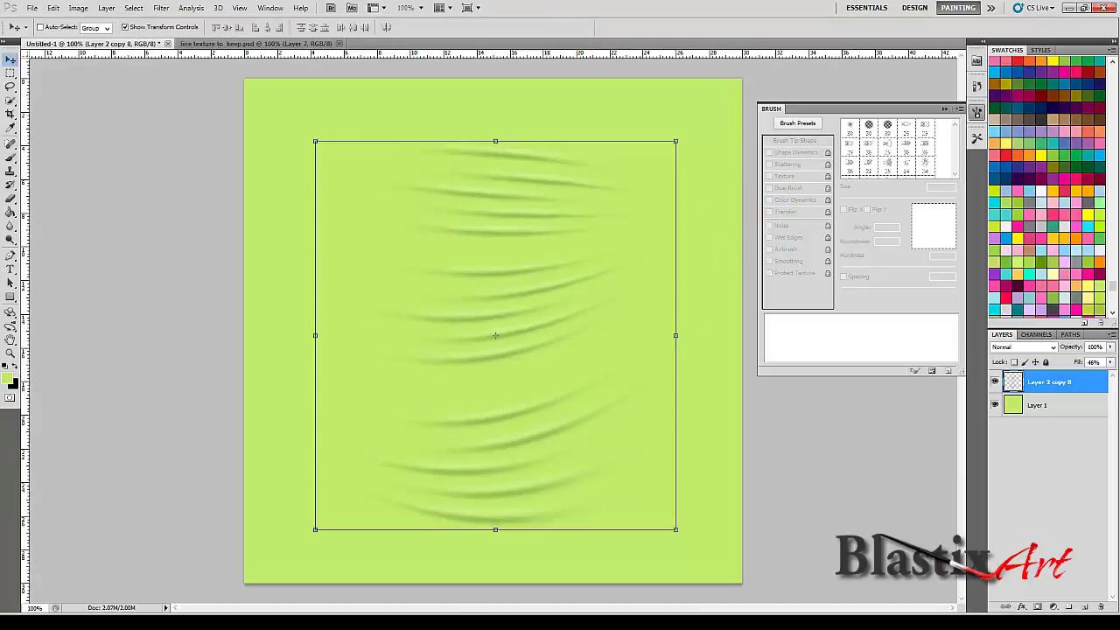
# Hide Layer 1 to view the warped streaks on transparency, and show it again
pyautogui.click(994, 405)
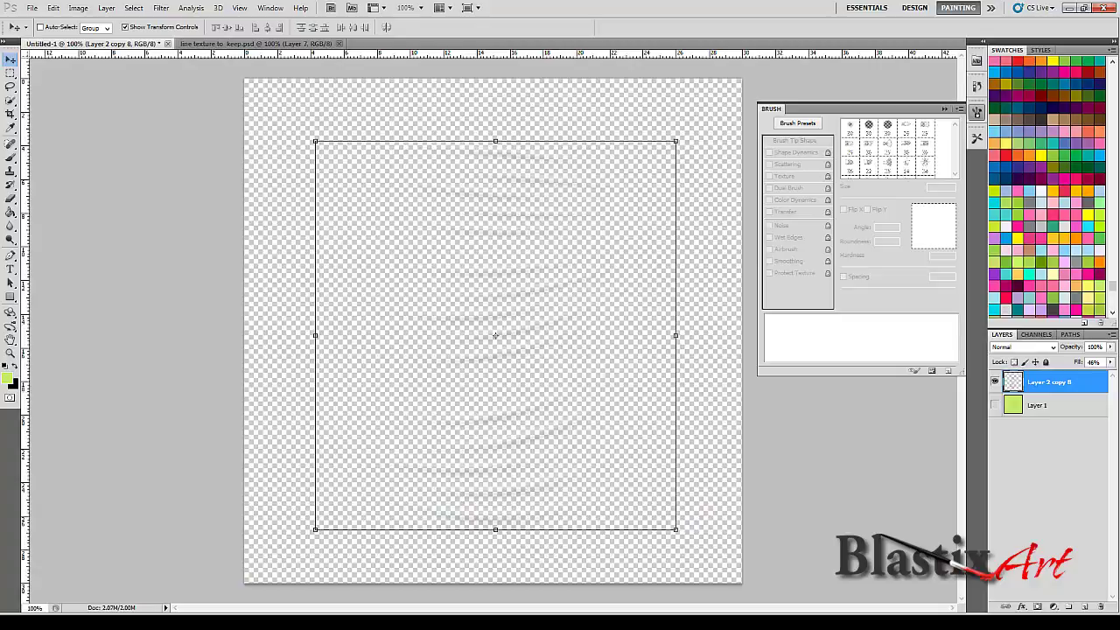
pyautogui.click(994, 405)
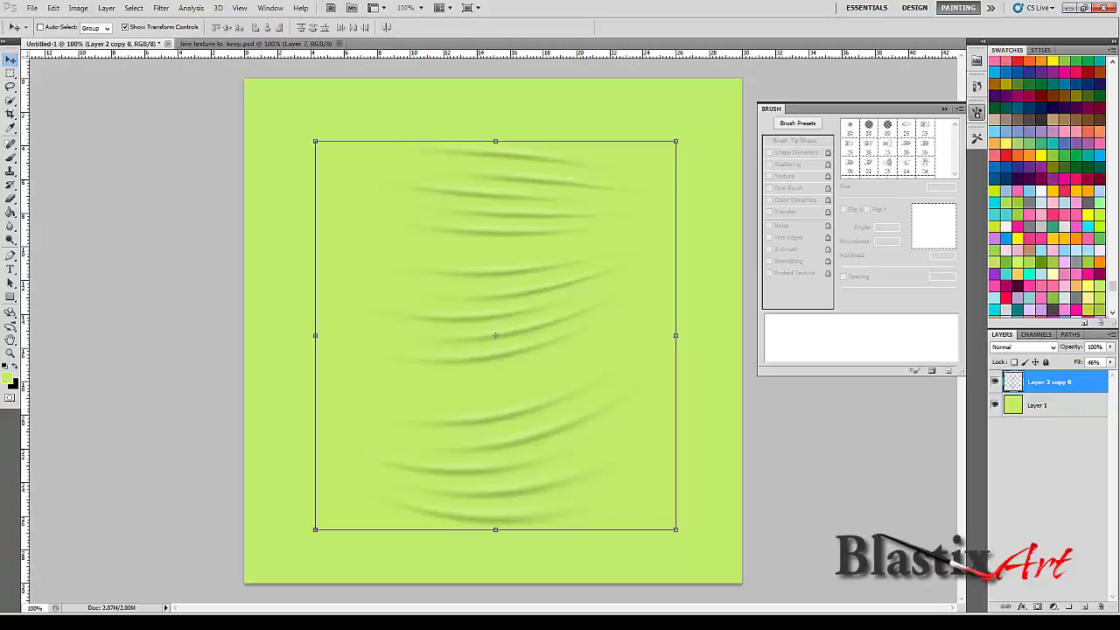
# Darken bands of Layer 1 around and behind the streaks using the Burn tool with a 131 px soft brush
pyautogui.click(11, 239)
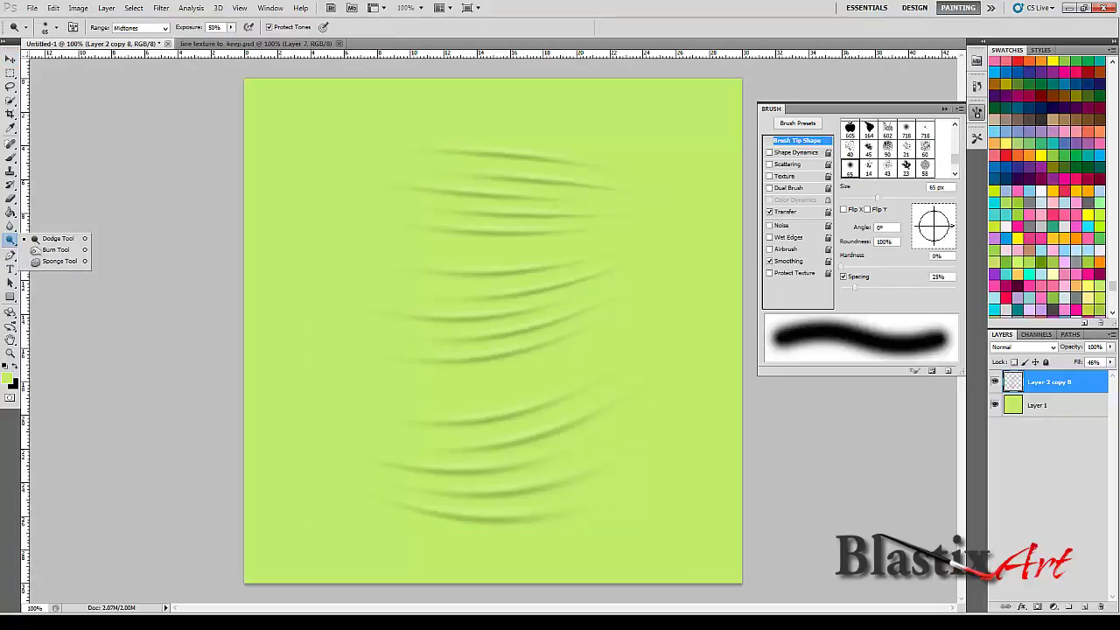
pyautogui.click(55, 250)
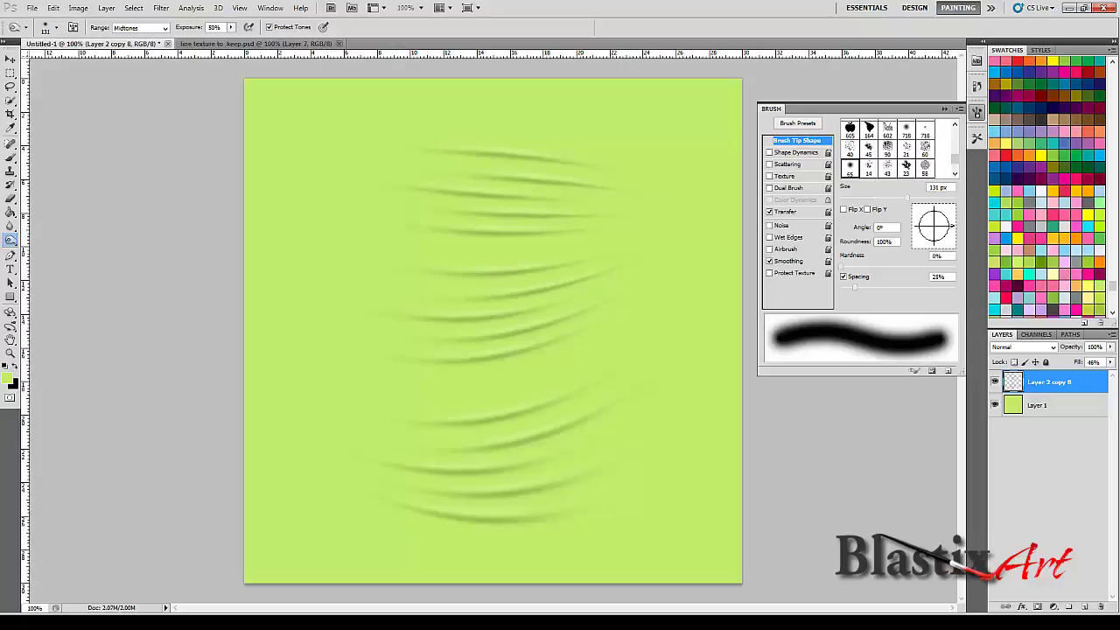
pyautogui.click(1039, 405)
pyautogui.moveTo(700, 256)
pyautogui.mouseDown()
pyautogui.moveTo(586, 310)
pyautogui.moveTo(411, 348)
pyautogui.mouseUp()
pyautogui.moveTo(674, 332); pyautogui.dragTo(354, 427)
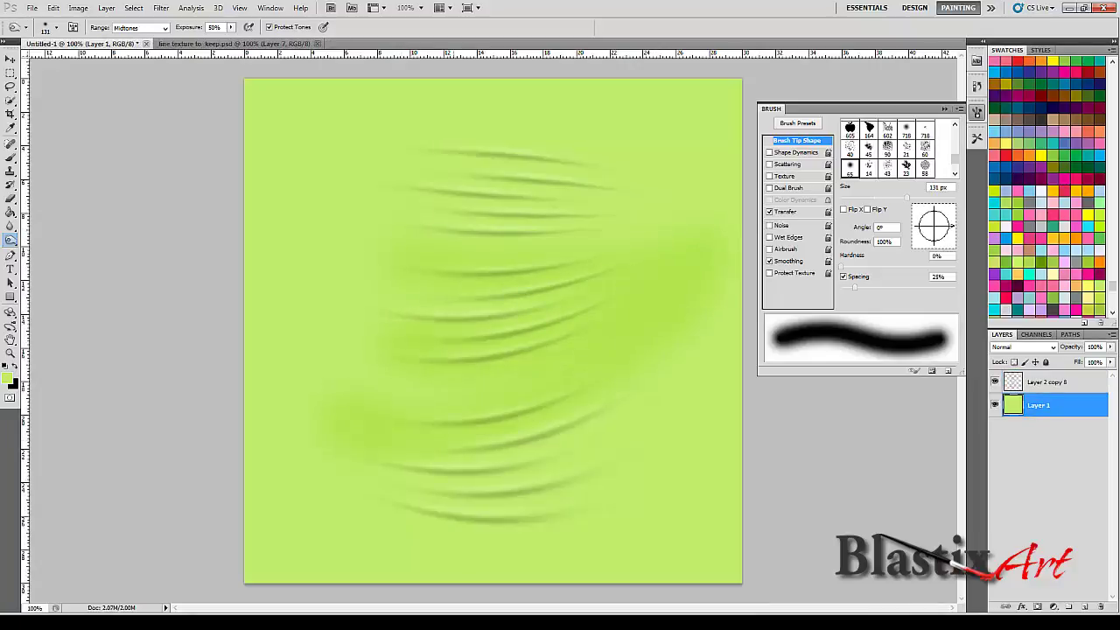
pyautogui.moveTo(453, 429)
pyautogui.mouseDown()
pyautogui.moveTo(328, 451)
pyautogui.moveTo(665, 486)
pyautogui.mouseUp()
pyautogui.moveTo(682, 223)
pyautogui.mouseDown()
pyautogui.moveTo(372, 179)
pyautogui.moveTo(535, 188)
pyautogui.mouseUp()
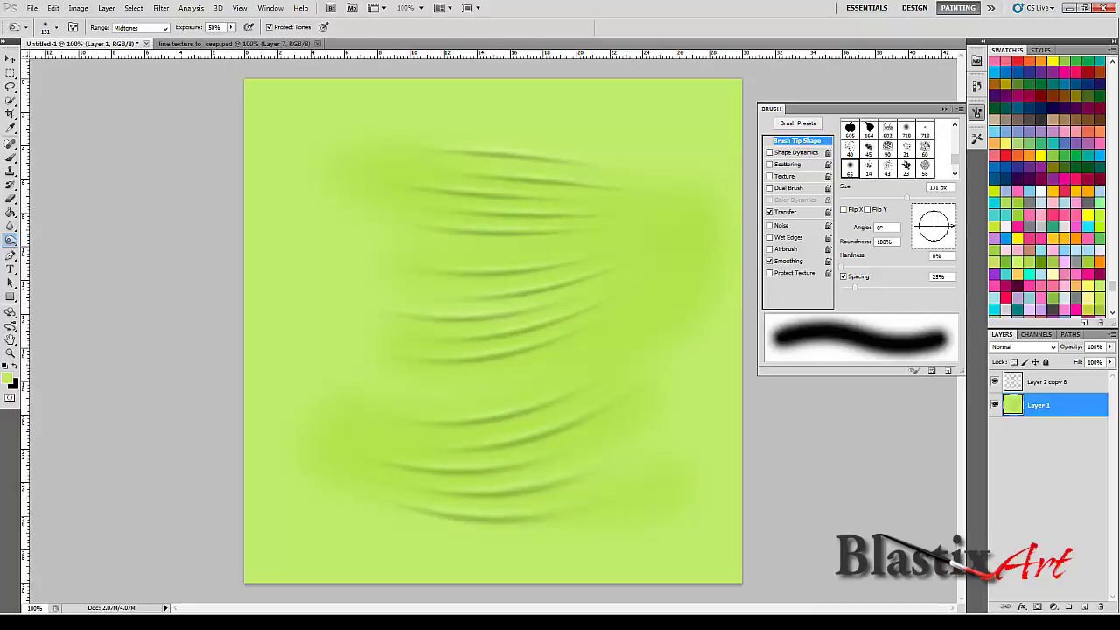
# Lighten horizontal patches of Layer 1 between and beside the streaks using the Dodge tool with a 65 px soft brush
pyautogui.click(10, 238)
pyautogui.click(57, 236)
pyautogui.moveTo(326, 249); pyautogui.dragTo(407, 252)
pyautogui.moveTo(421, 301)
pyautogui.mouseDown()
pyautogui.moveTo(595, 289)
pyautogui.moveTo(399, 317)
pyautogui.mouseUp()
pyautogui.moveTo(631, 336); pyautogui.dragTo(327, 334)
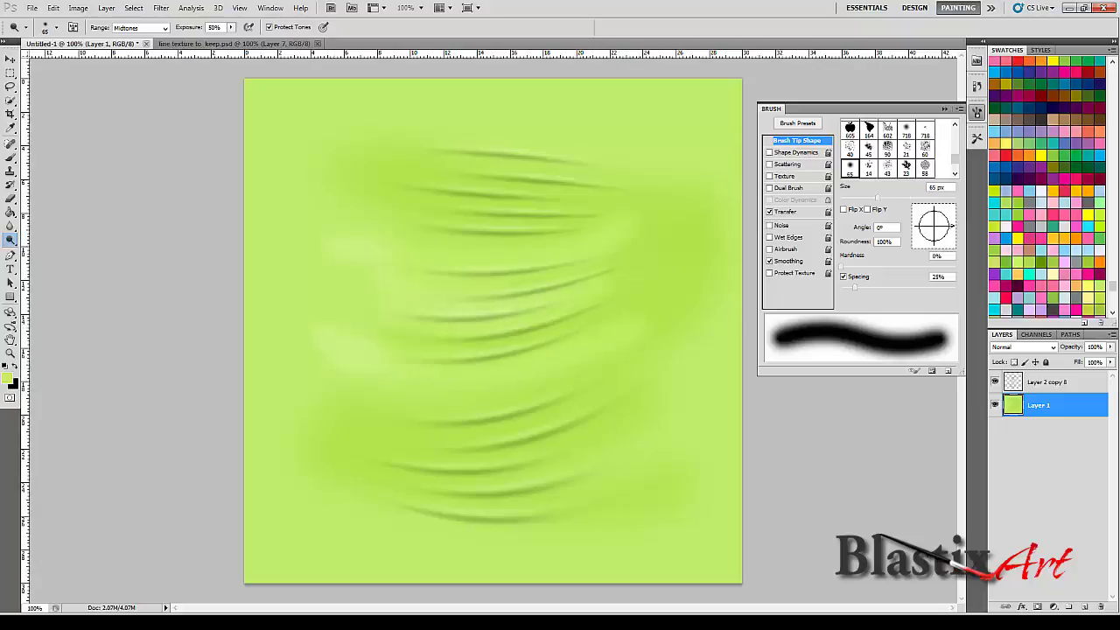
pyautogui.moveTo(591, 305); pyautogui.dragTo(278, 273)
pyautogui.moveTo(401, 289); pyautogui.dragTo(556, 275)
pyautogui.moveTo(556, 274)
pyautogui.mouseDown()
pyautogui.moveTo(308, 252)
pyautogui.moveTo(634, 258)
pyautogui.mouseUp()
pyautogui.moveTo(631, 220); pyautogui.dragTo(472, 242)
pyautogui.moveTo(371, 161); pyautogui.dragTo(604, 168)
pyautogui.moveTo(604, 168)
pyautogui.mouseDown()
pyautogui.moveTo(368, 164)
pyautogui.moveTo(639, 205)
pyautogui.moveTo(665, 241)
pyautogui.moveTo(664, 280)
pyautogui.moveTo(726, 381)
pyautogui.moveTo(559, 489)
pyautogui.moveTo(468, 506)
pyautogui.moveTo(350, 403)
pyautogui.moveTo(359, 337)
pyautogui.moveTo(332, 188)
pyautogui.moveTo(376, 114)
pyautogui.moveTo(288, 90)
pyautogui.mouseUp()
# Darken broad areas of Layer 1 using the Burn tool with the brush enlarged to 394 px
pyautogui.click(10, 239)
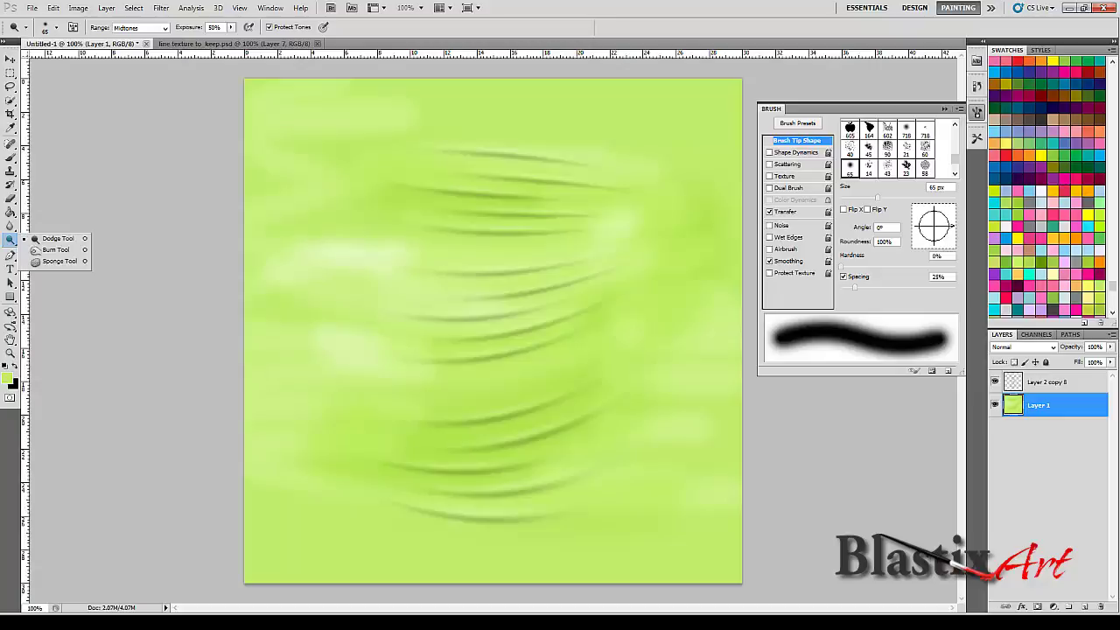
pyautogui.click(54, 252)
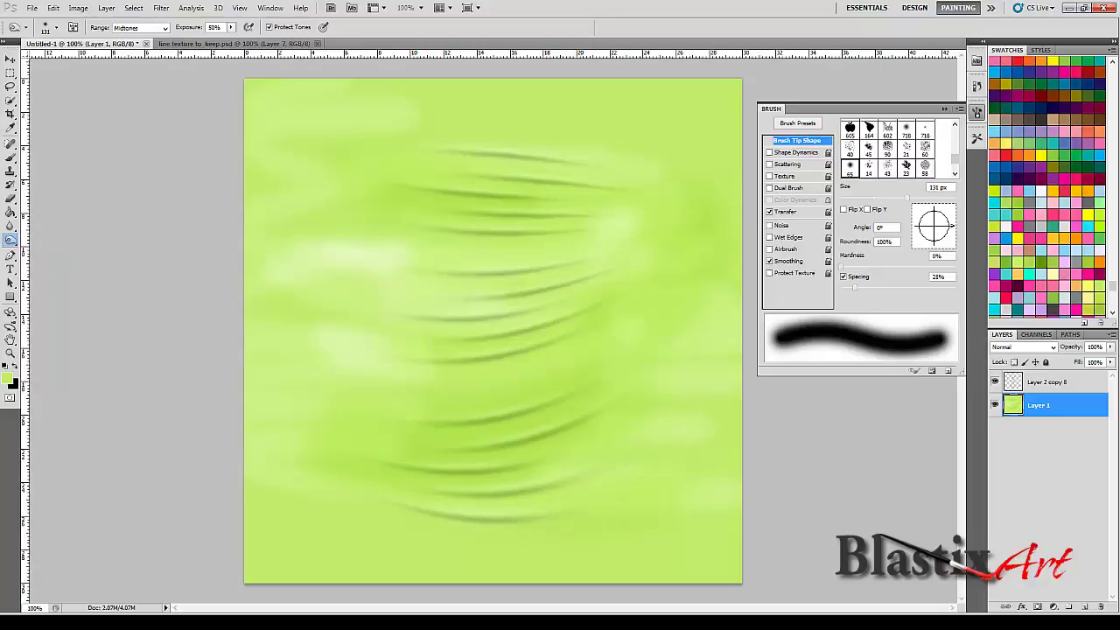
pyautogui.moveTo(907, 198); pyautogui.dragTo(938, 198)
pyautogui.moveTo(271, 306); pyautogui.dragTo(542, 313)
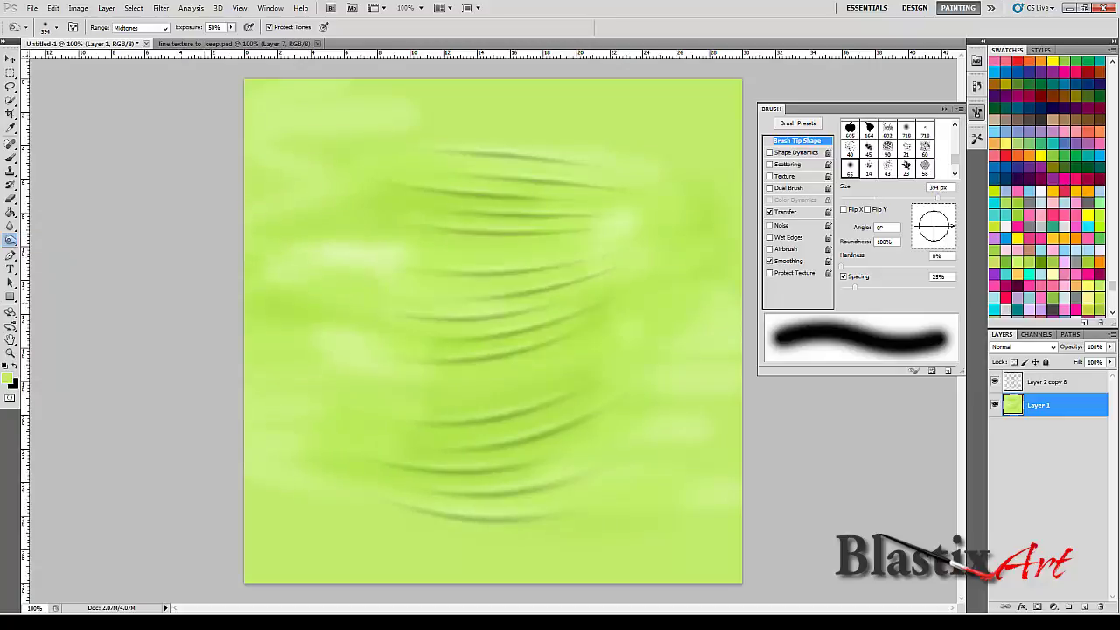
pyautogui.moveTo(460, 428)
pyautogui.mouseDown()
pyautogui.moveTo(288, 516)
pyautogui.moveTo(647, 490)
pyautogui.moveTo(700, 280)
pyautogui.moveTo(523, 114)
pyautogui.moveTo(271, 175)
pyautogui.moveTo(280, 341)
pyautogui.mouseUp()
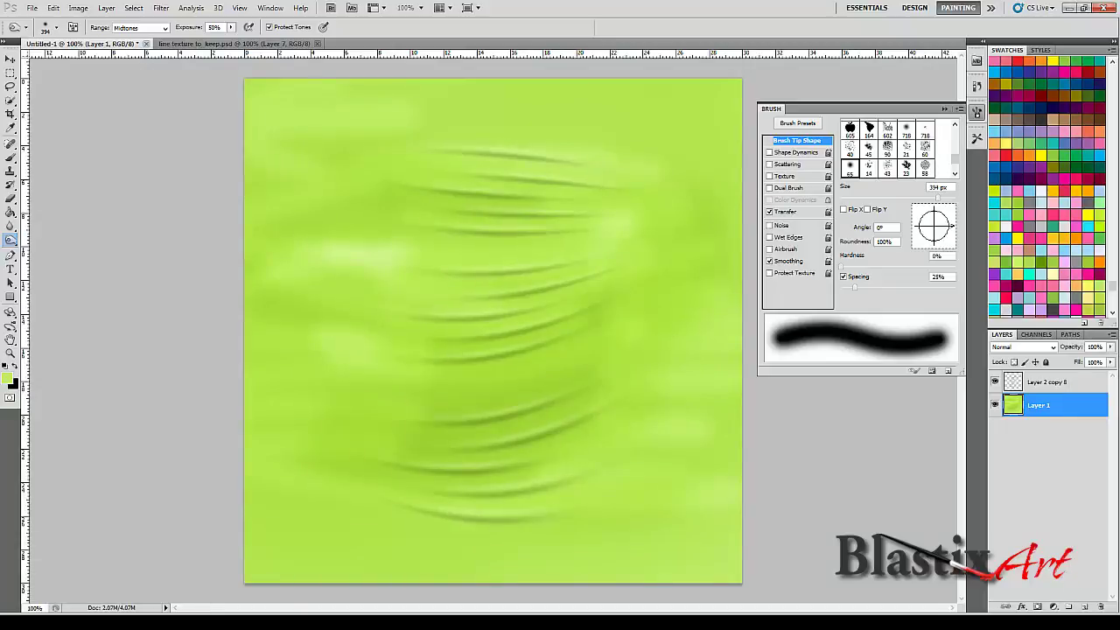
# Select the streak layer and toggle Layer 1's visibility to compare the streaks with and without the shaded background
pyautogui.press('v')
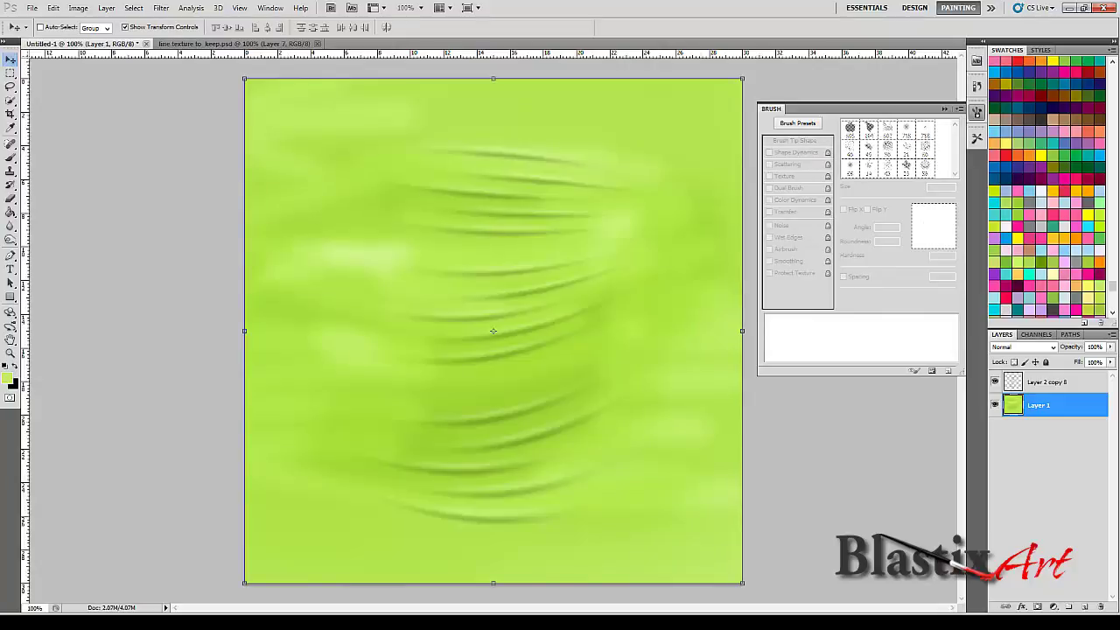
pyautogui.click(1048, 383)
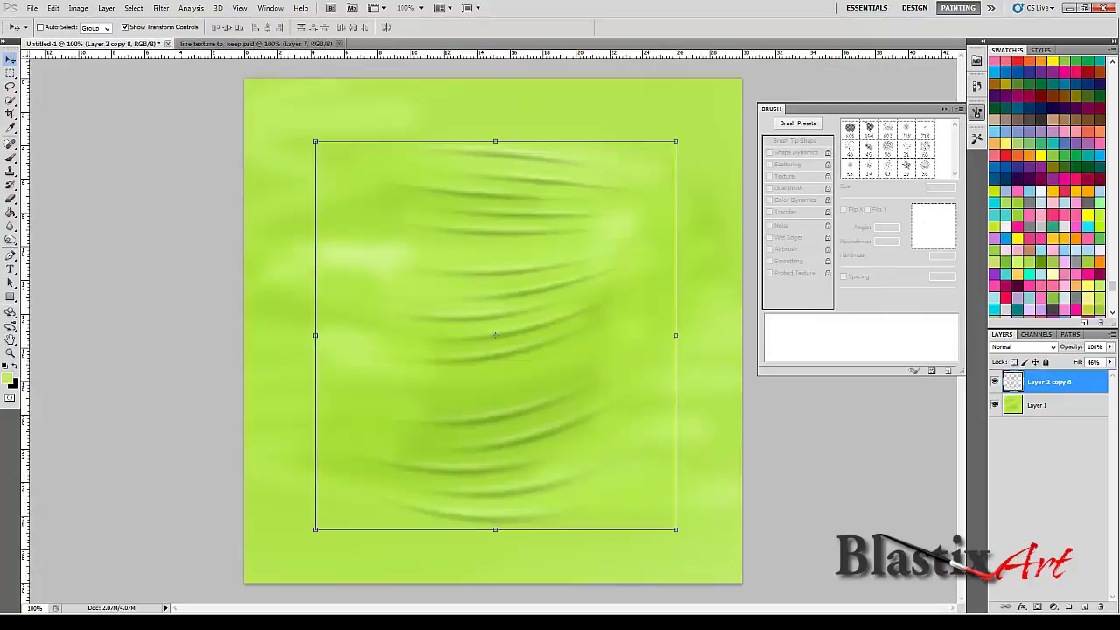
pyautogui.click(994, 405)
pyautogui.click(994, 404)
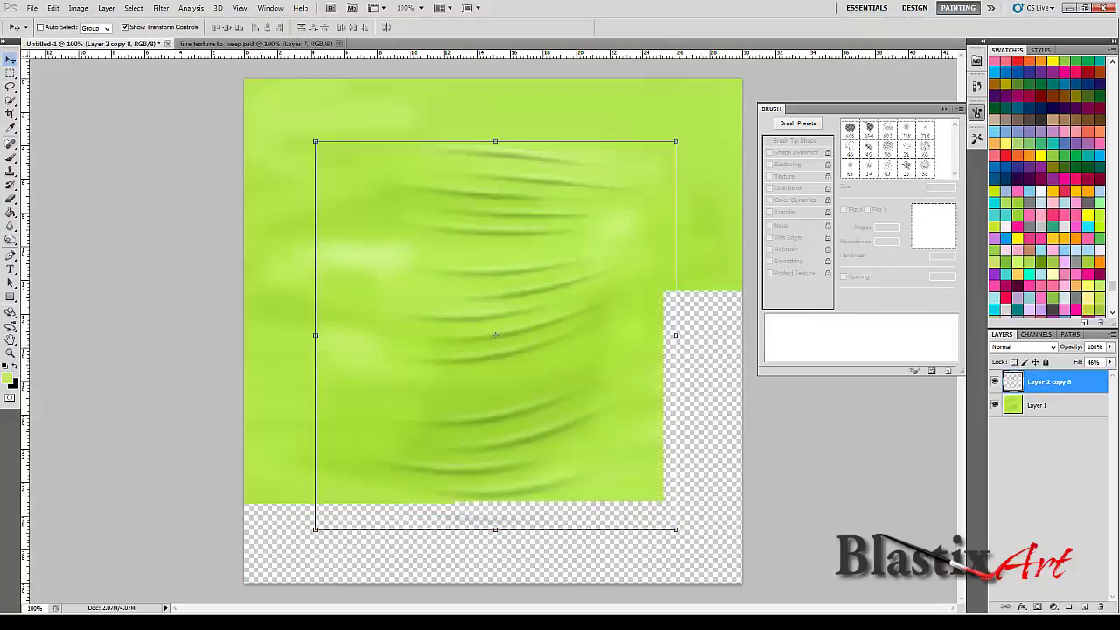
pyautogui.click(994, 404)
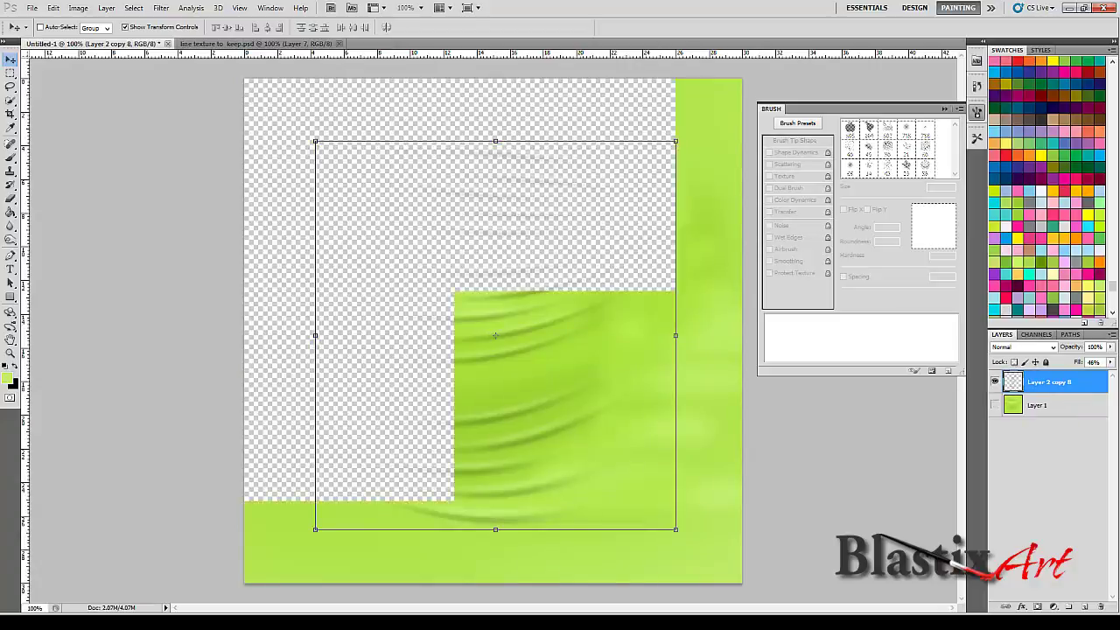
pyautogui.click(995, 404)
pyautogui.click(994, 404)
pyautogui.click(995, 404)
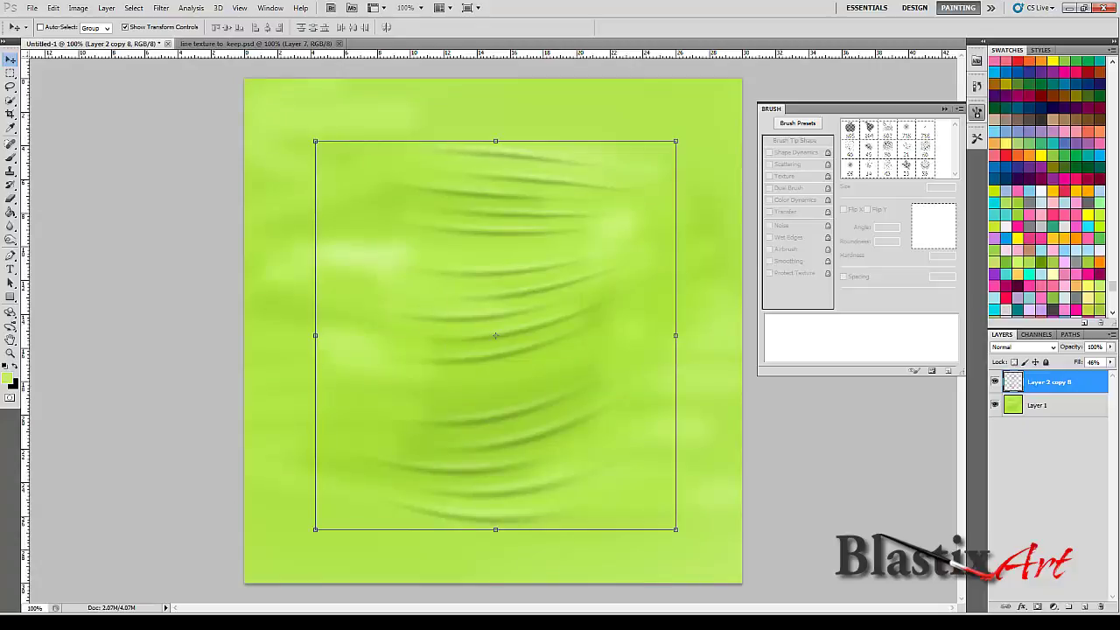
# Add a drop shadow to the streak layer, Layer 3 copy 8, with the shadow distance set to 8 px
pyautogui.doubleClick(1083, 383)
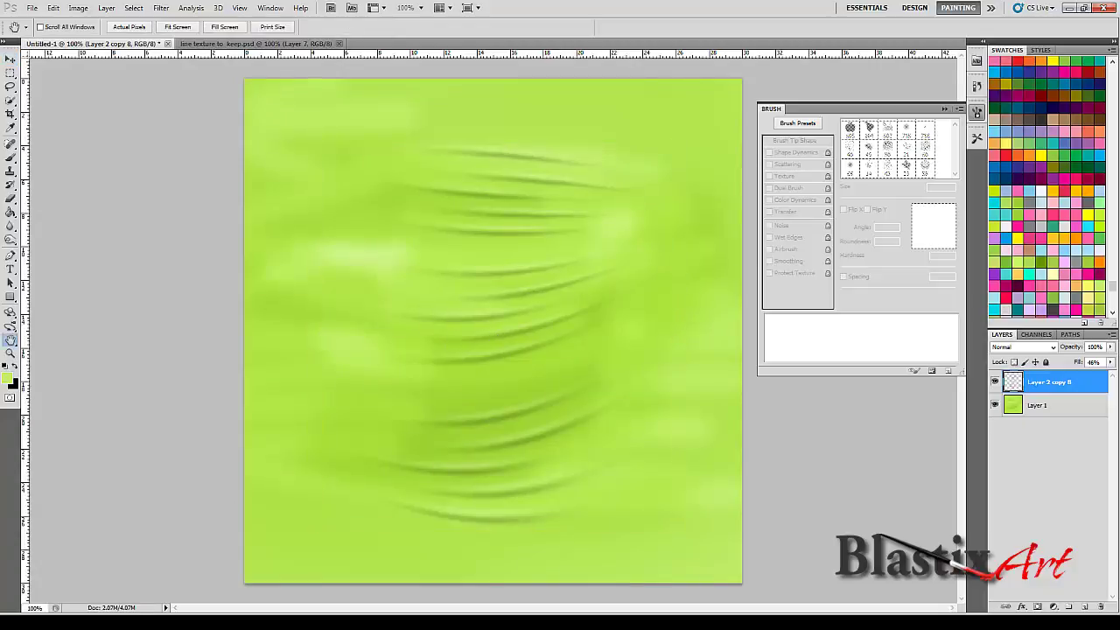
pyautogui.click(612, 240)
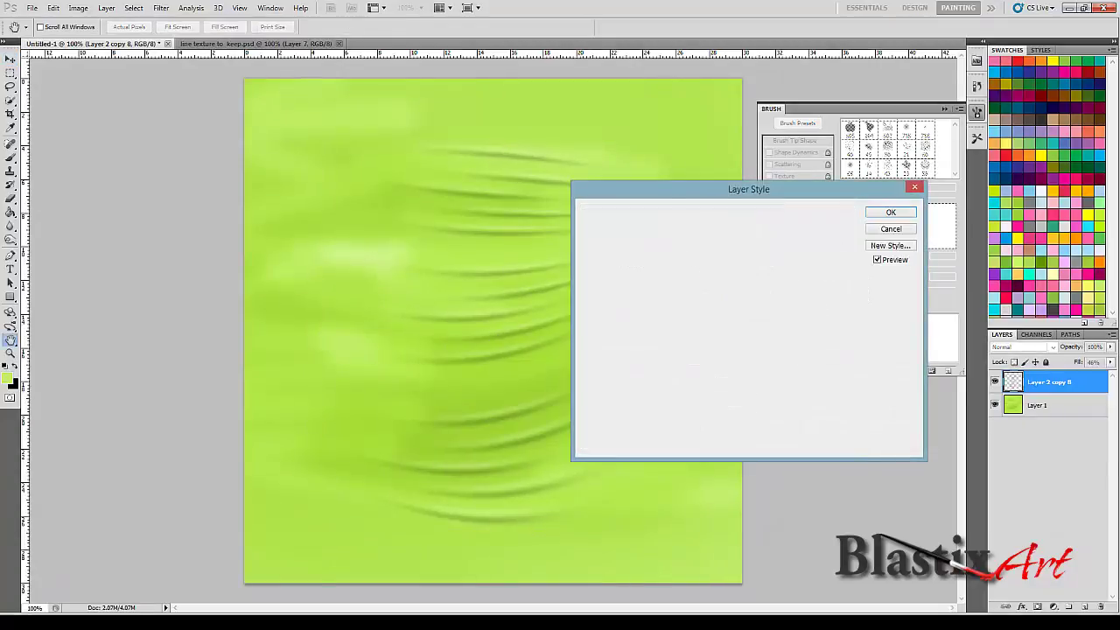
pyautogui.moveTo(700, 189); pyautogui.dragTo(782, 177)
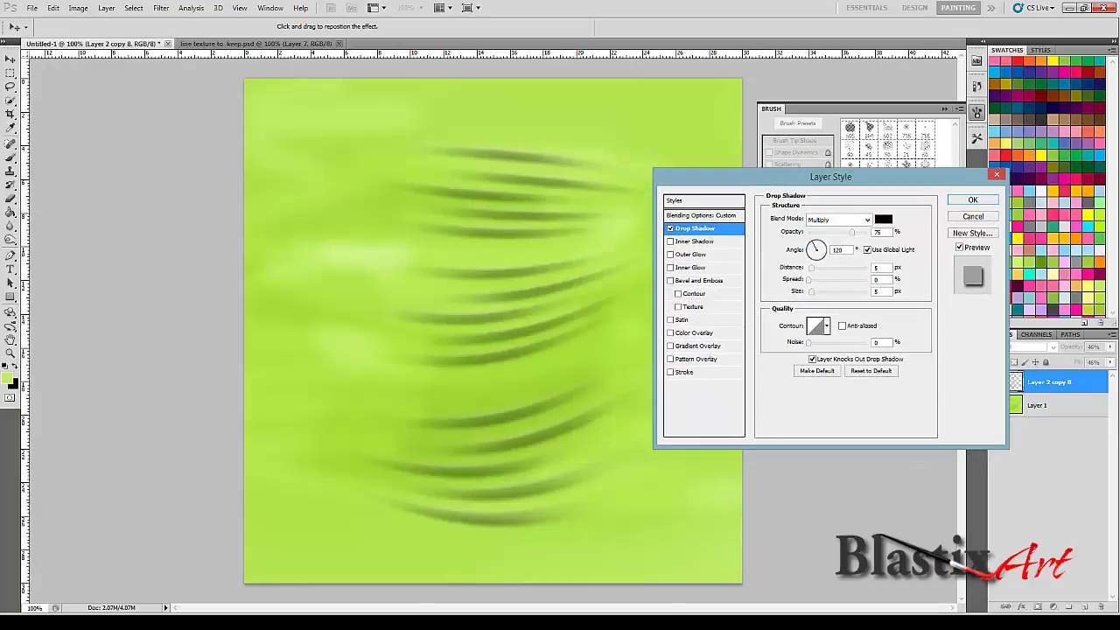
pyautogui.moveTo(811, 268); pyautogui.dragTo(817, 267)
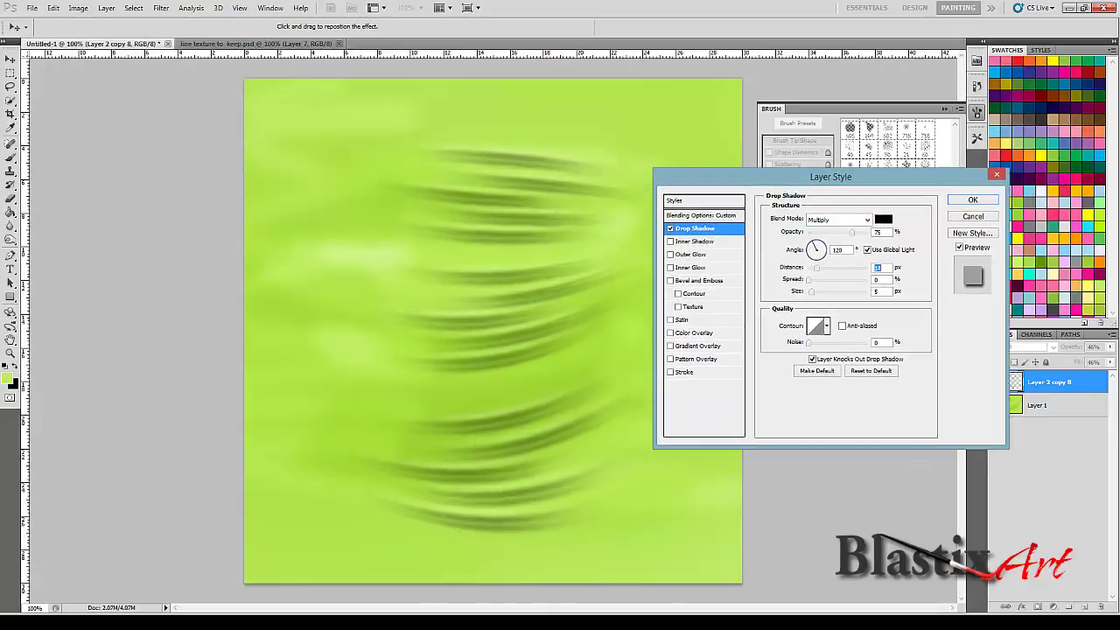
pyautogui.press('Down')
pyautogui.press('Down')
pyautogui.press('Down')
pyautogui.press('Down')
pyautogui.press('Down')
pyautogui.press('Down')
pyautogui.press('Down')
pyautogui.press('Down')
pyautogui.press('Down')
pyautogui.press('Down')
pyautogui.press('Down')
pyautogui.press('Down')
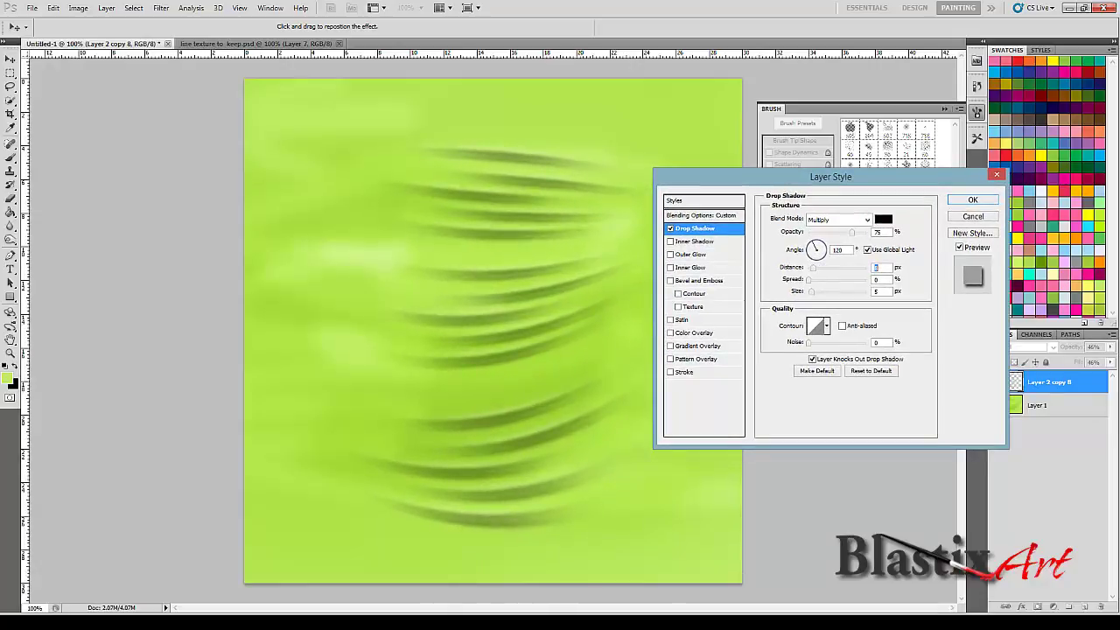
pyautogui.press('Up')
# Lower the drop shadow's opacity to a faint level, apply the layer style and switch to the Rectangular Marquee tool
pyautogui.moveTo(852, 233); pyautogui.dragTo(820, 233)
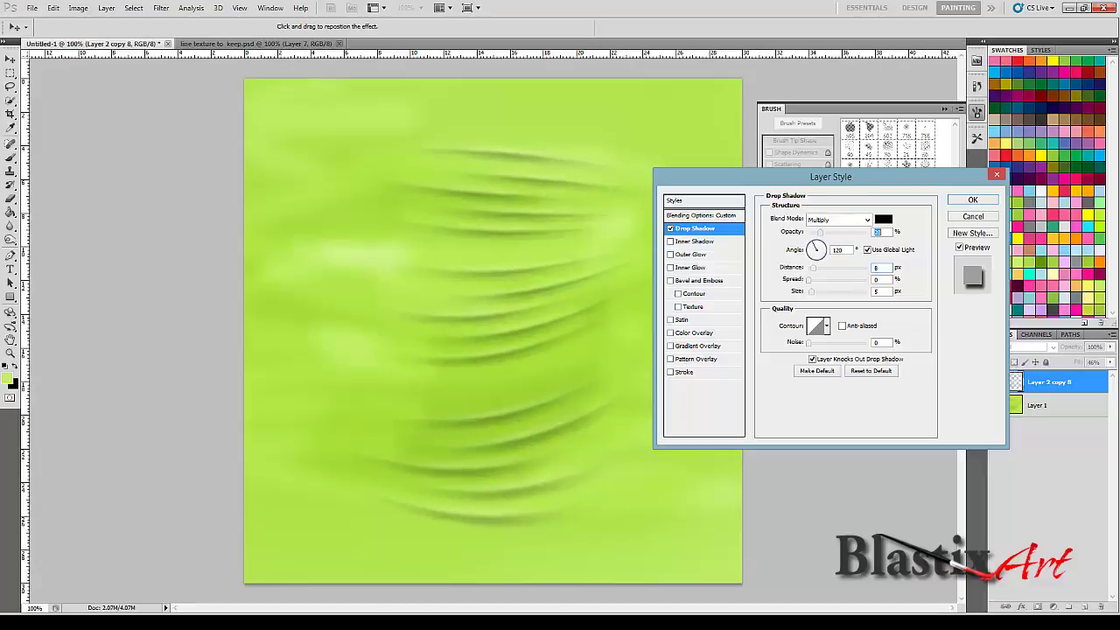
pyautogui.hotkey('shift', 'Down')
pyautogui.press('Return')
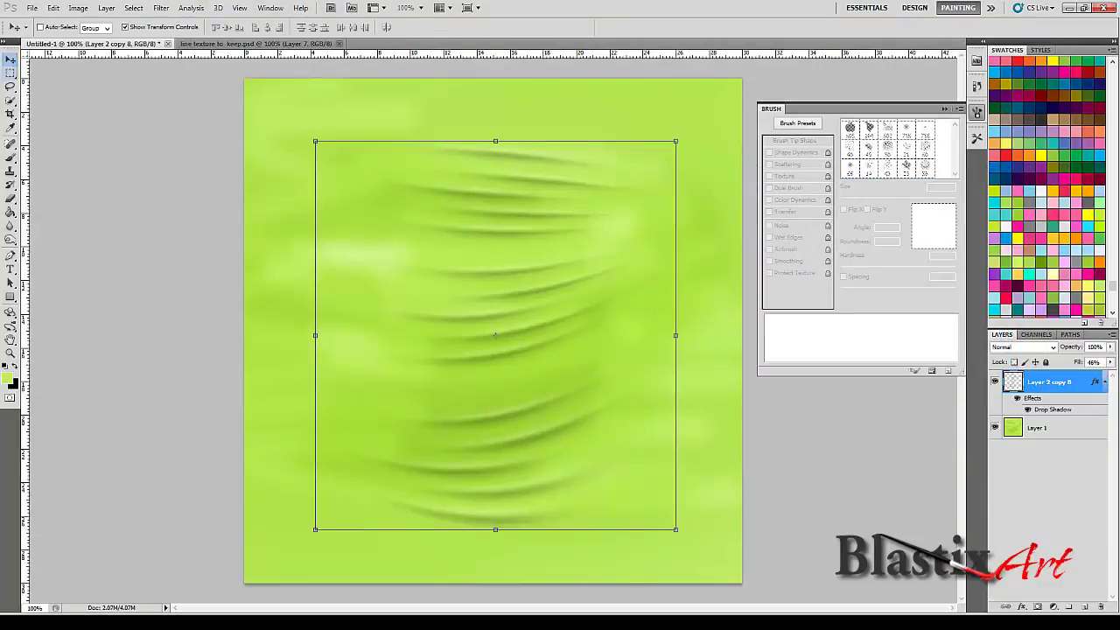
pyautogui.click(11, 72)
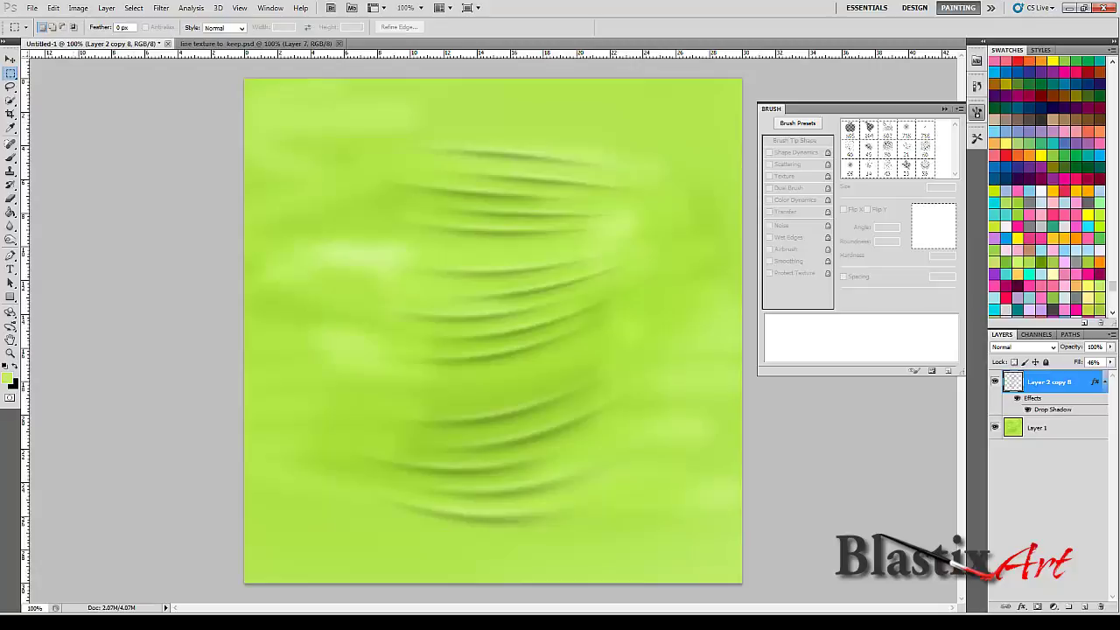